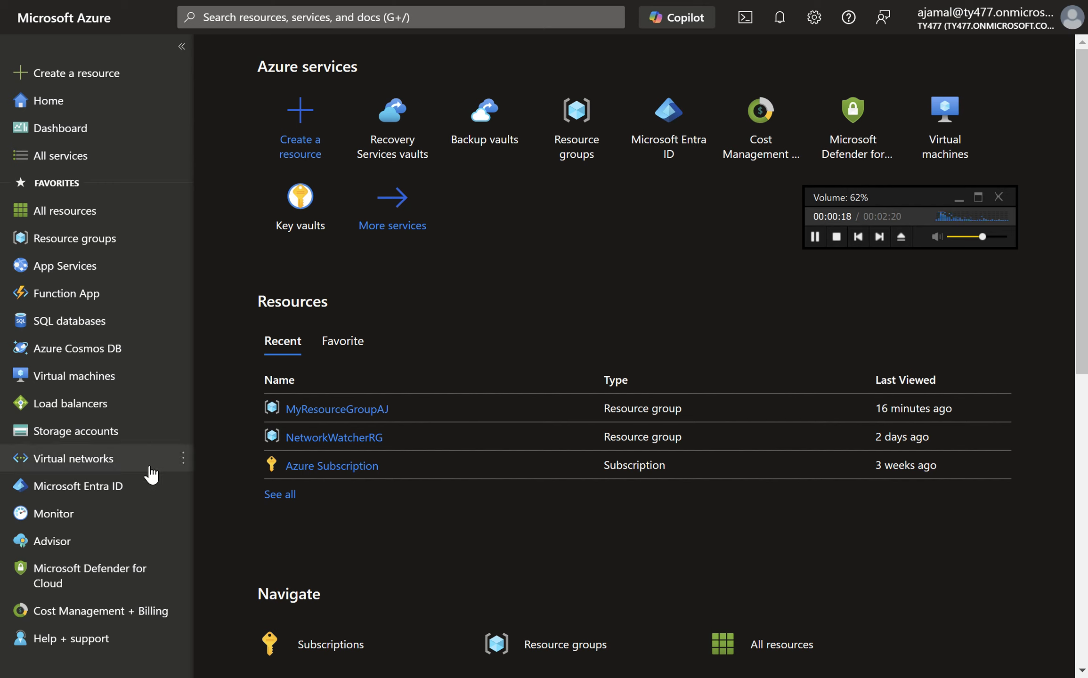
Open the form for creating a new internal user from the Microsoft Entra ID user list
mouse_move(151, 471)
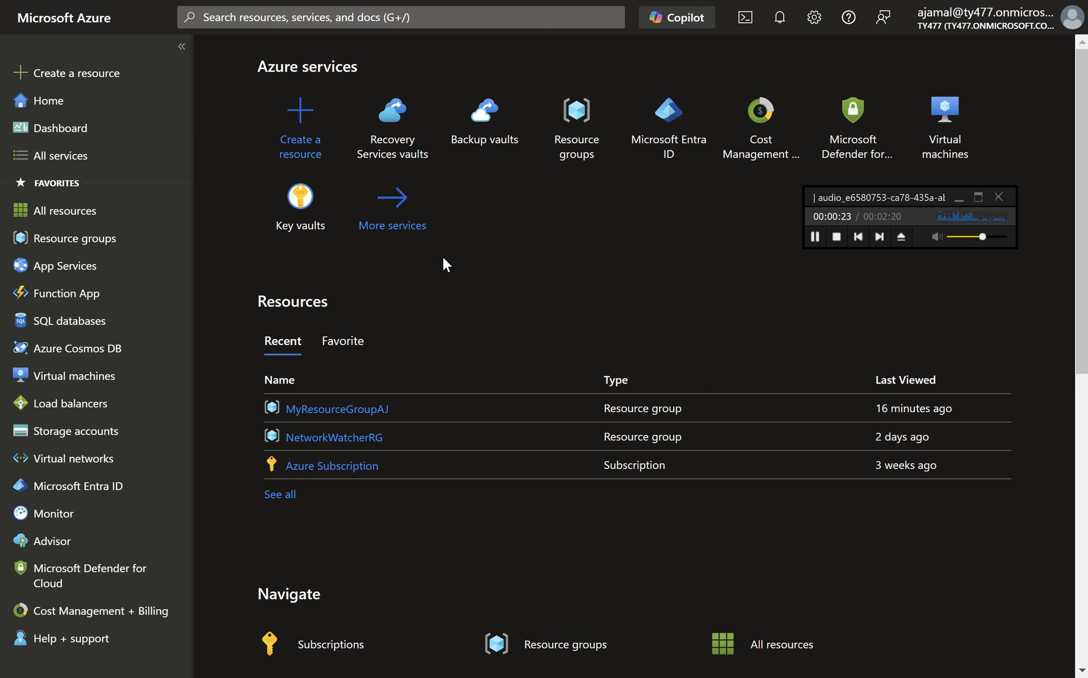
left_click(141, 485)
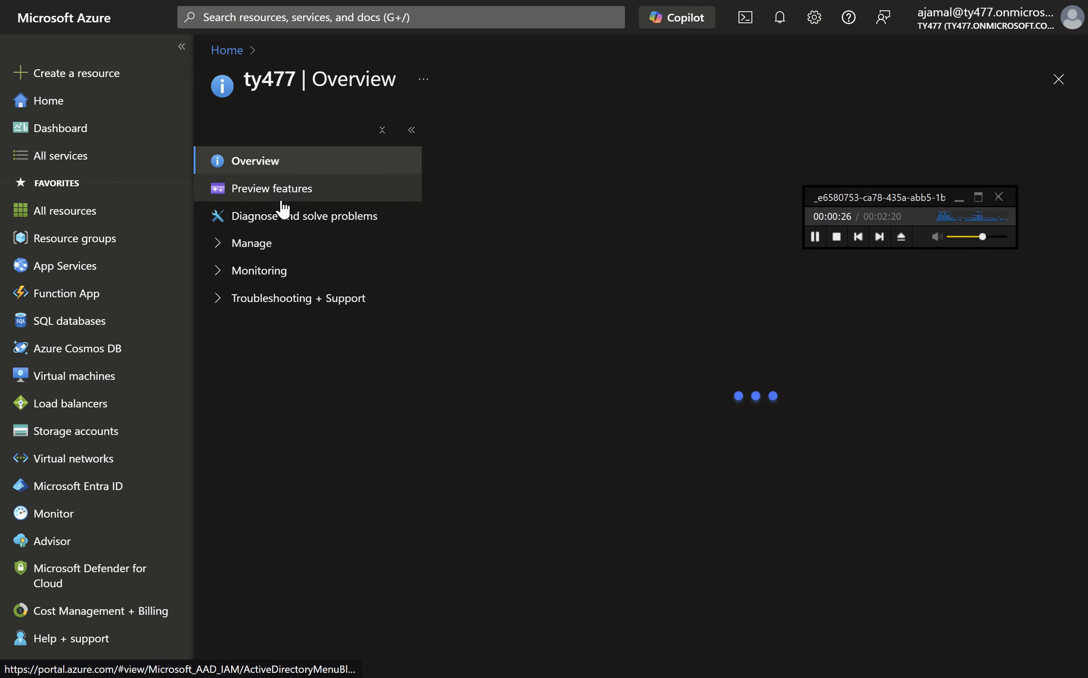
left_click(247, 244)
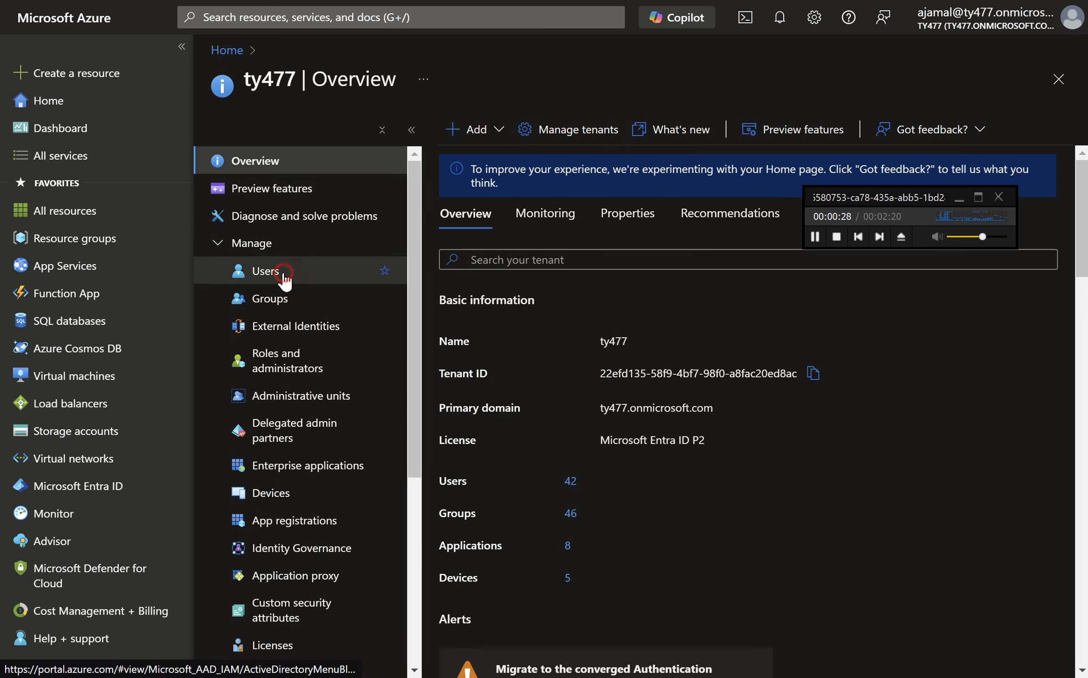
left_click(283, 273)
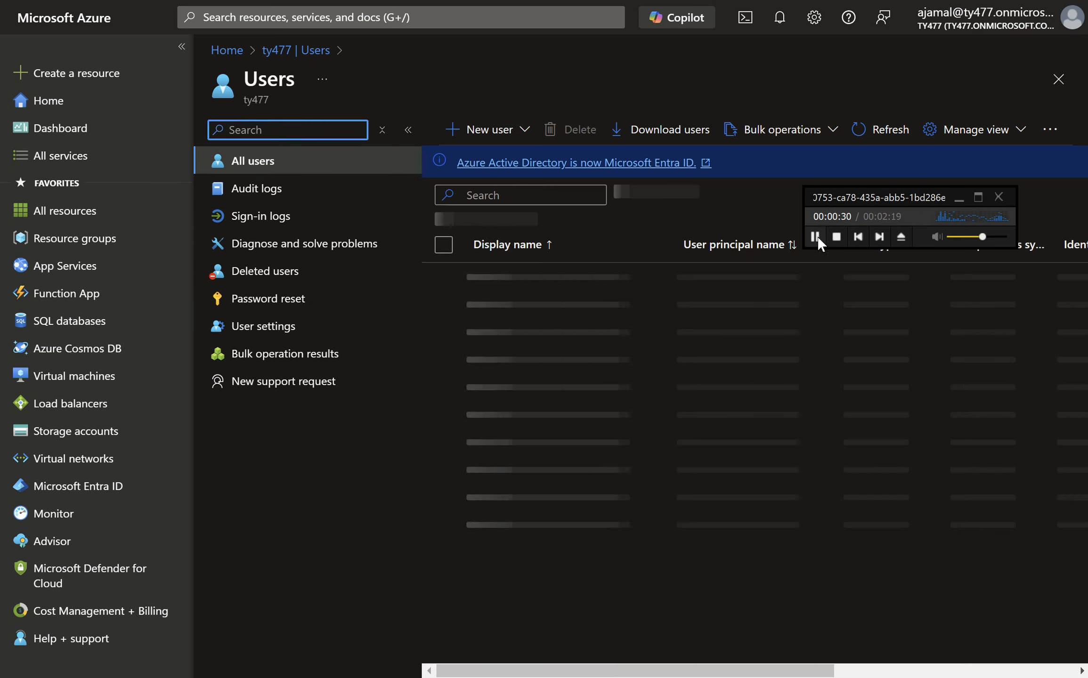
left_click(815, 237)
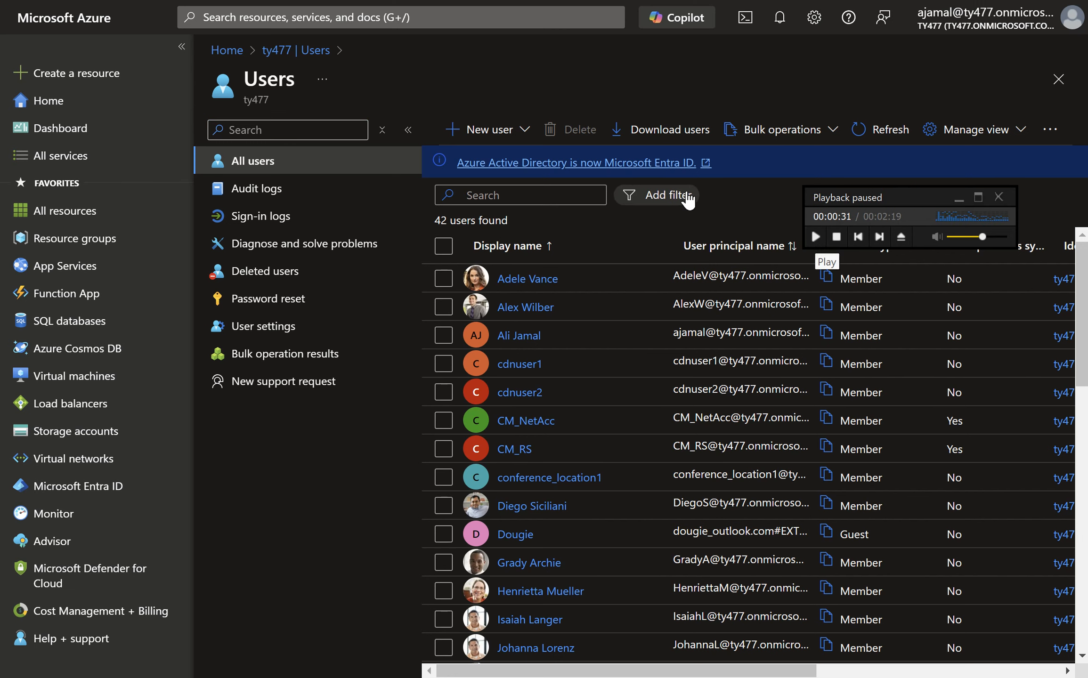
left_click(519, 132)
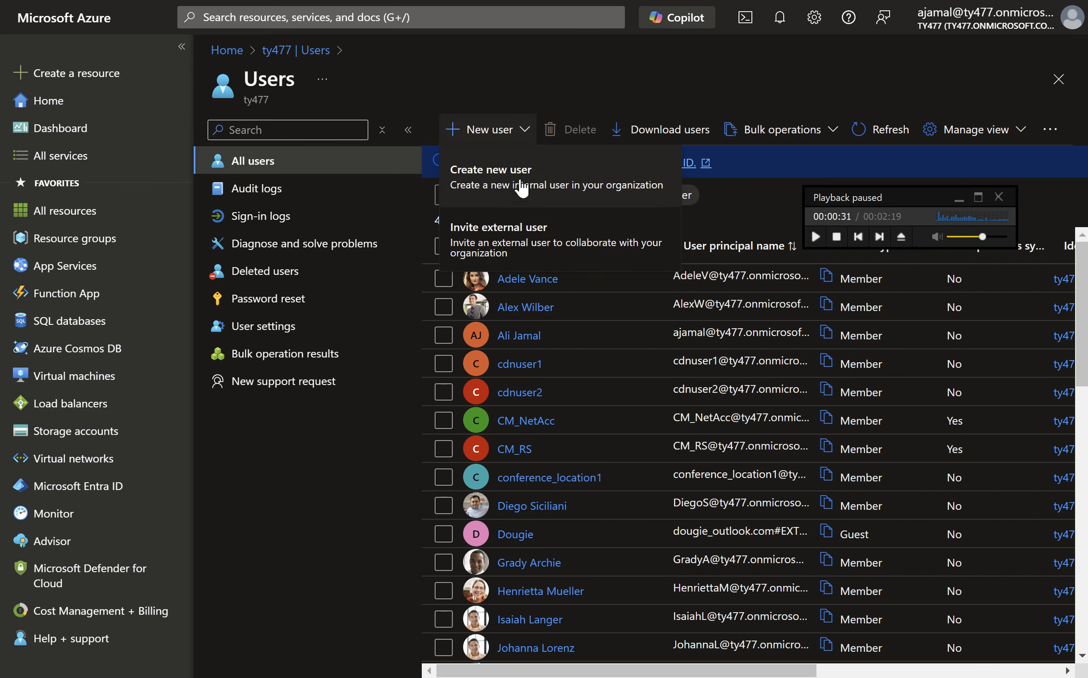
left_click(520, 176)
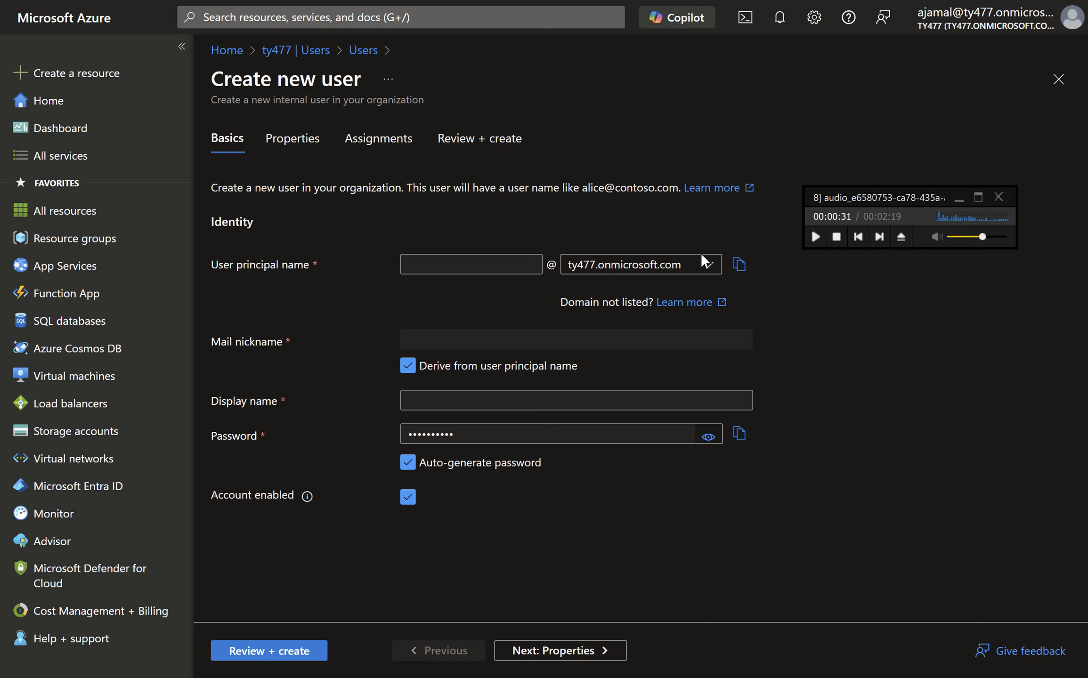
Enter the new user's full name as both the user principal name and the display name
left_click(693, 265)
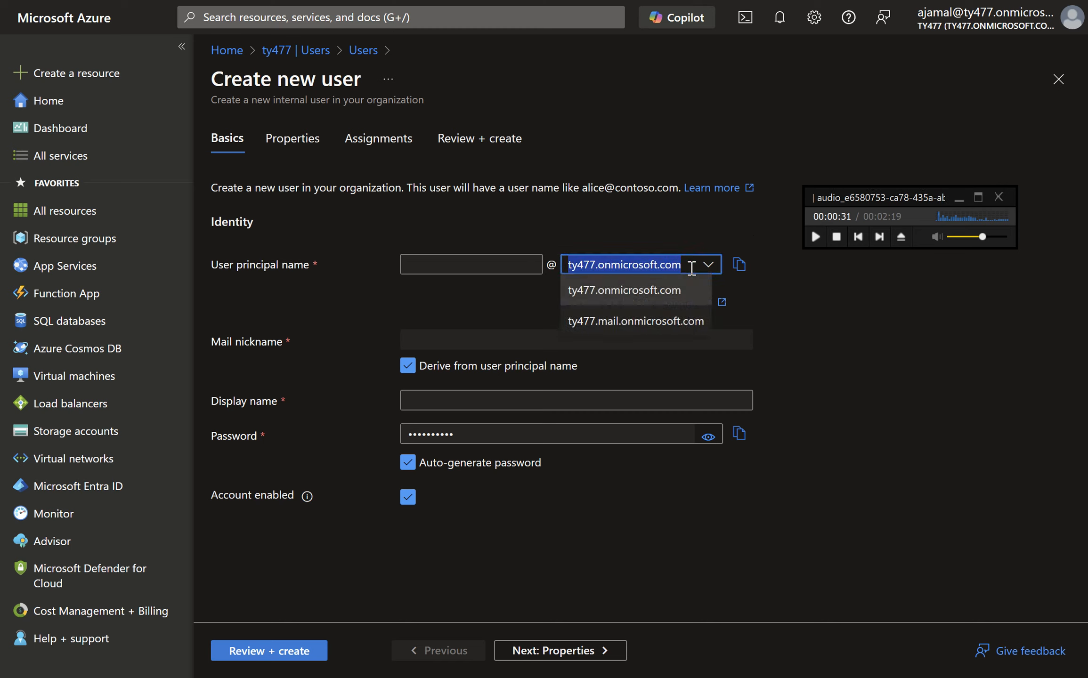
left_click(815, 237)
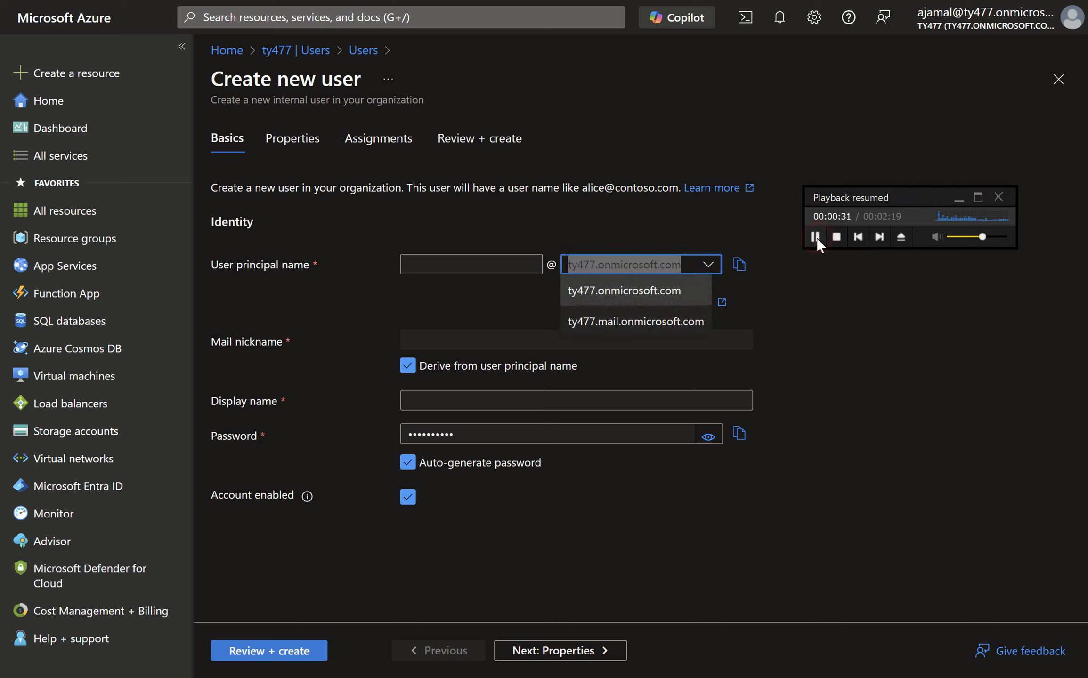
left_click(510, 265)
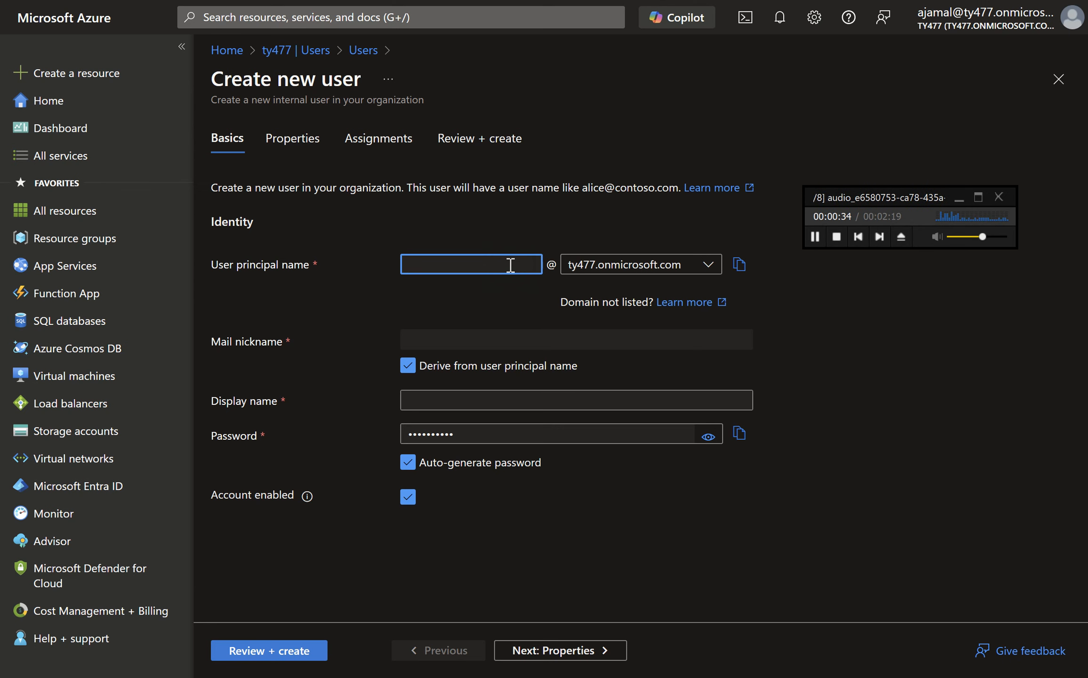
key("super+v")
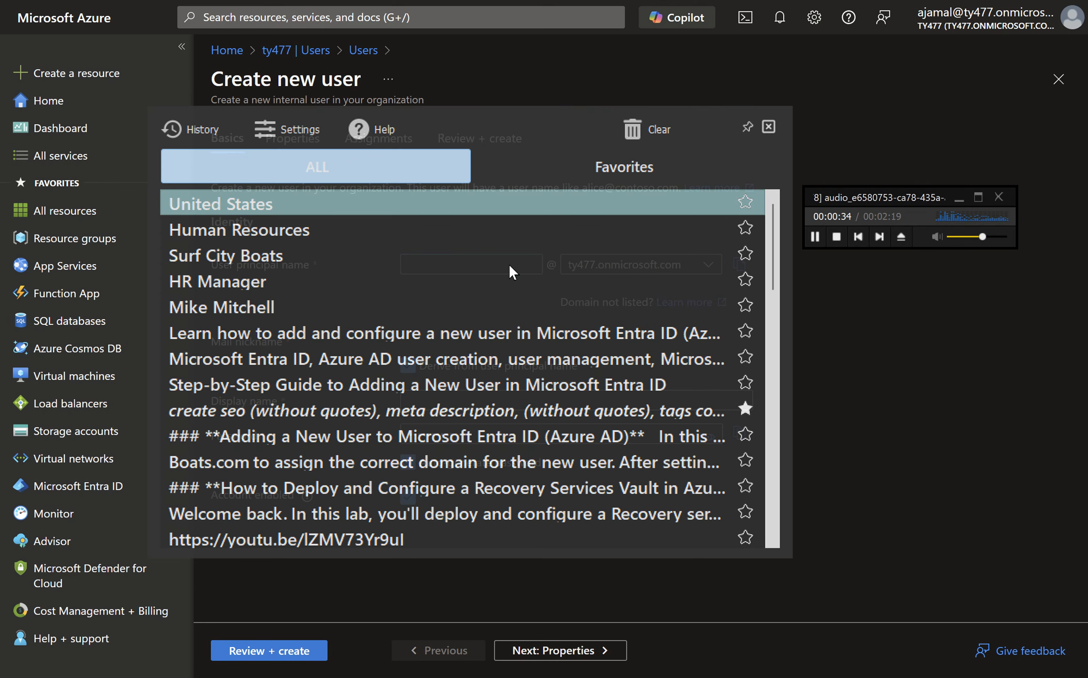
left_click(277, 304)
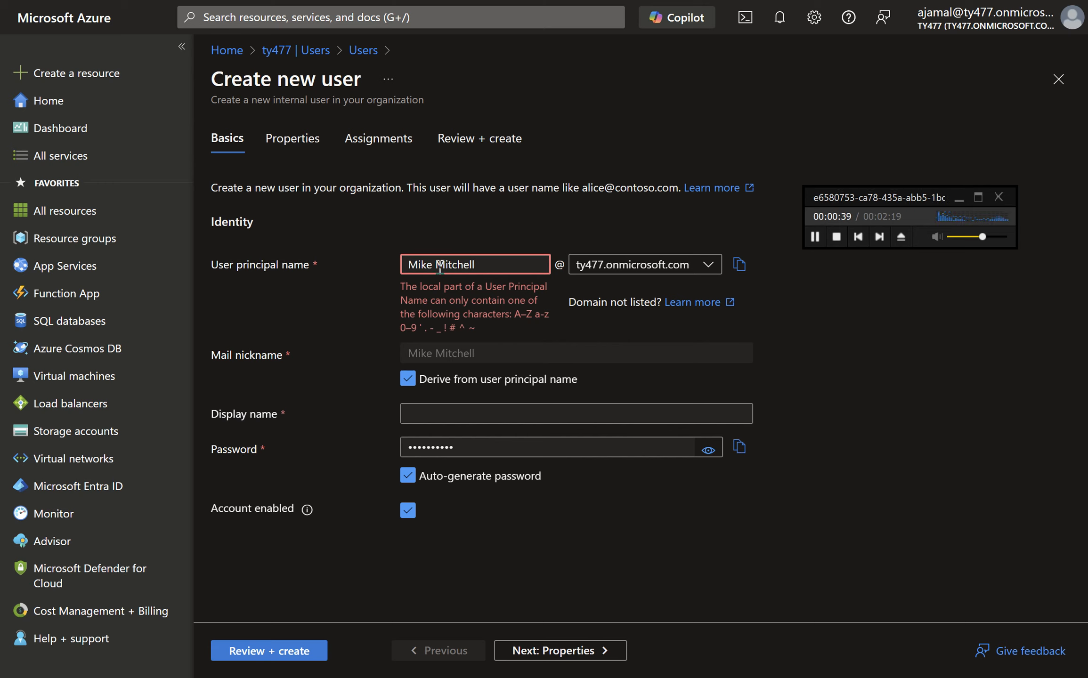
left_click(469, 405)
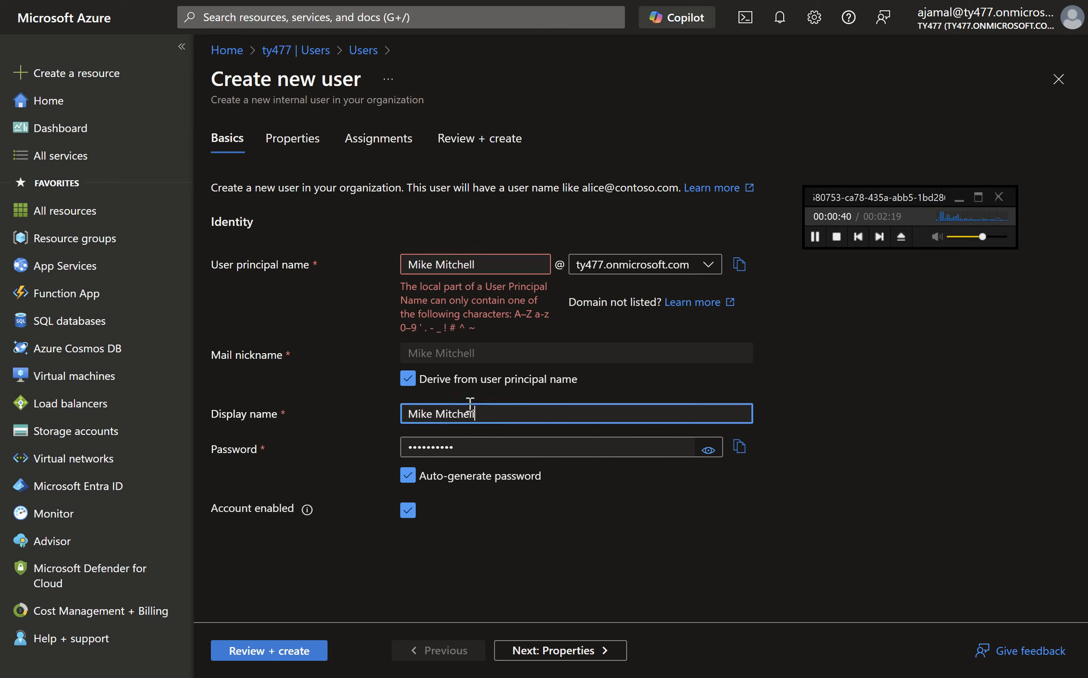
Replace the space in the user principal name with an underscore
left_click(436, 263)
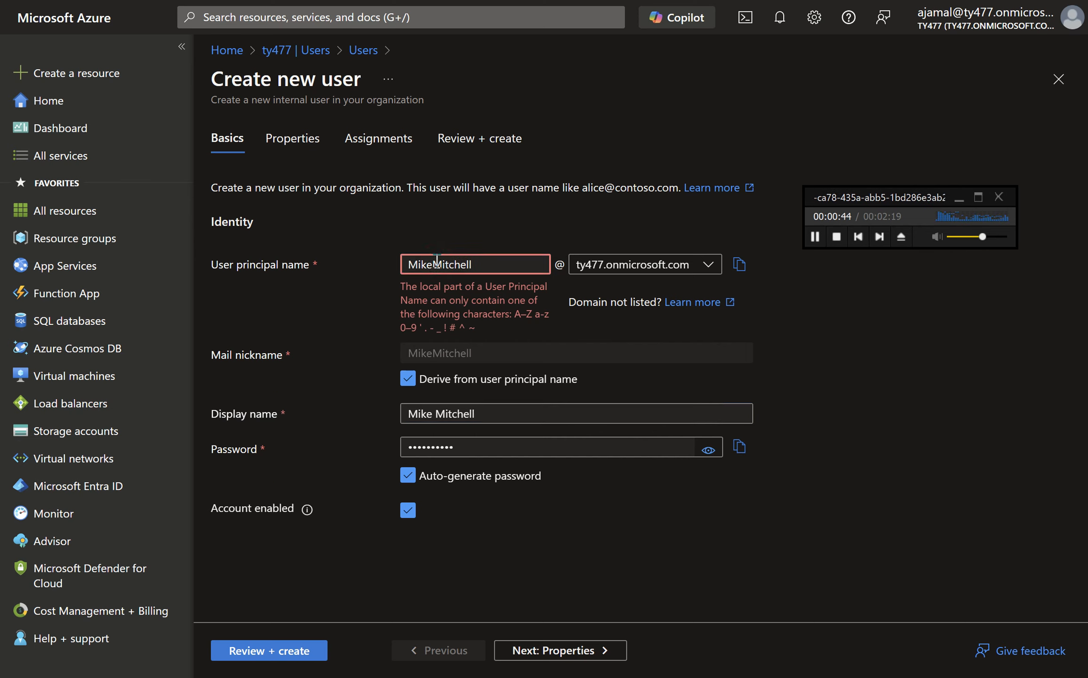
key("BackSpace")
type("_")
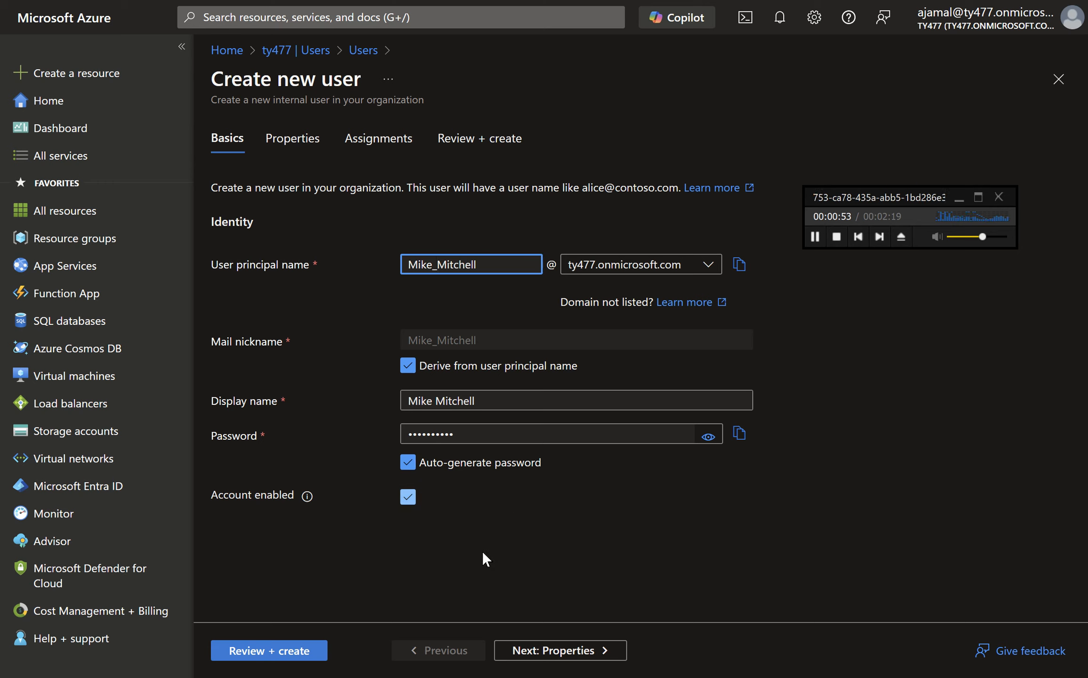
left_click(814, 237)
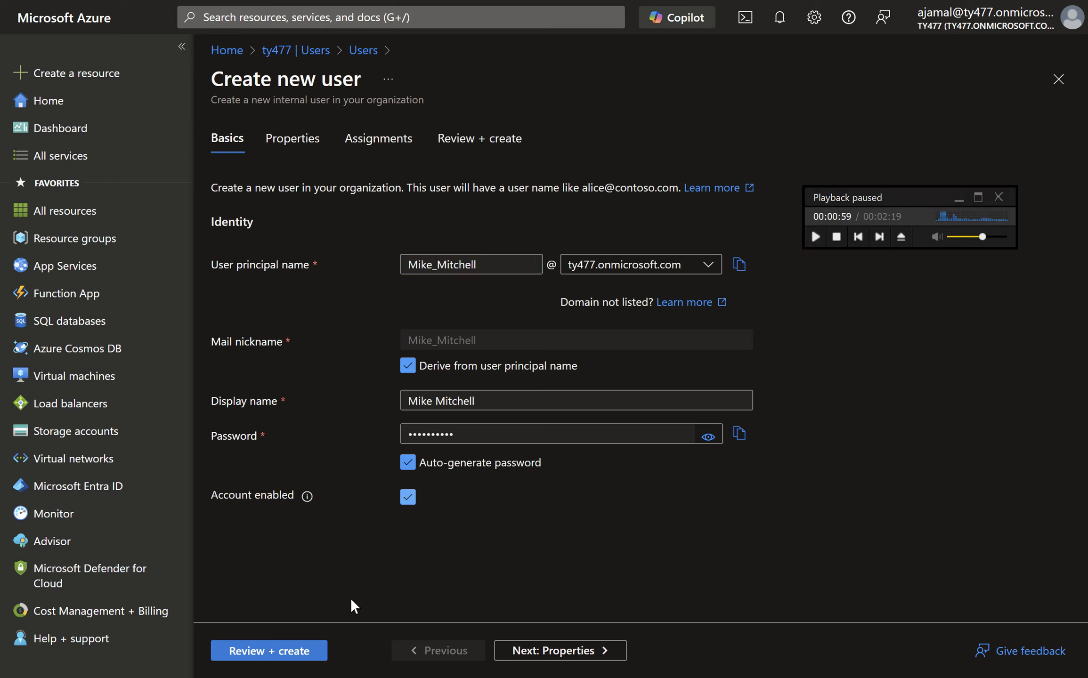
Go to the new user's properties and paste the full name from the clipboard history as the first name
left_click(530, 655)
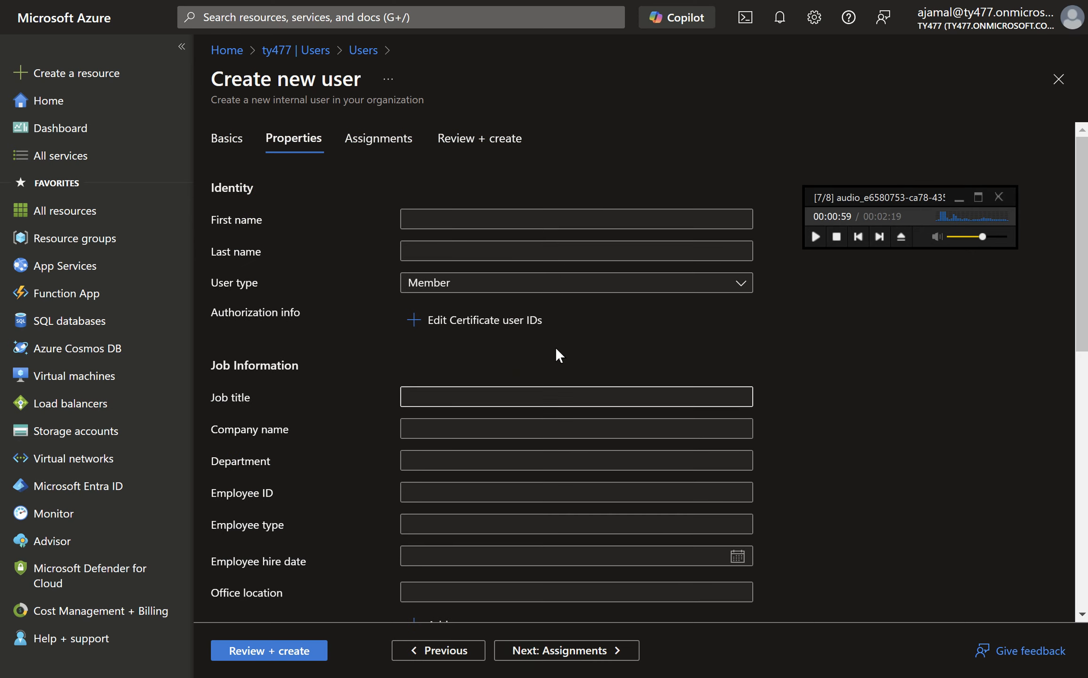
left_click(936, 126)
left_click(622, 219)
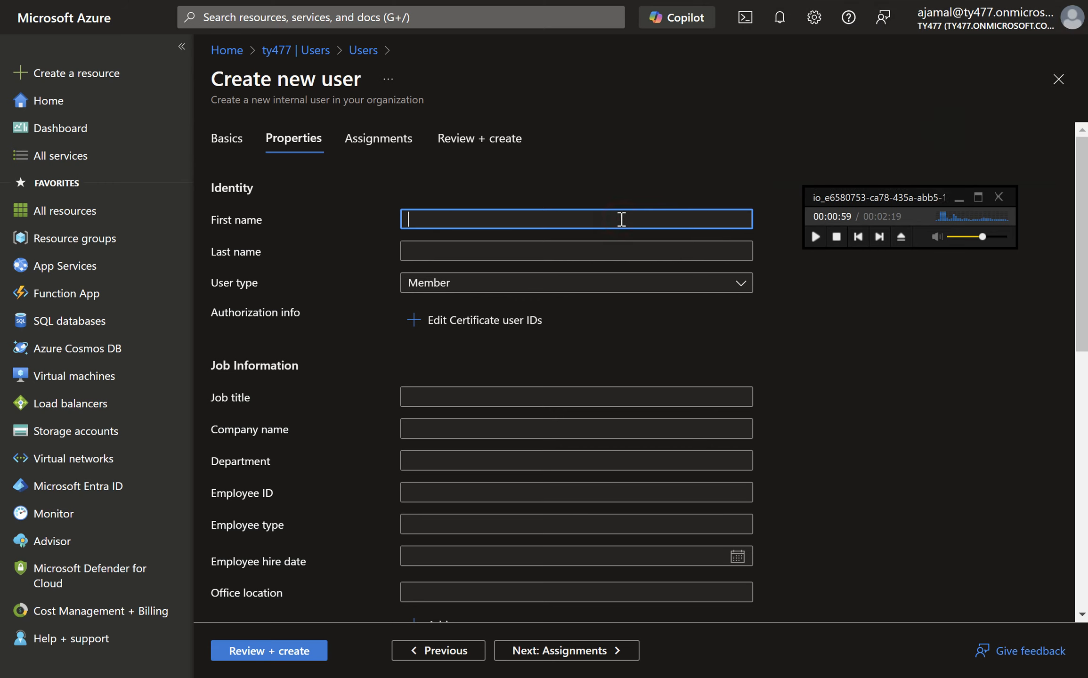
left_click(819, 236)
left_click(582, 207)
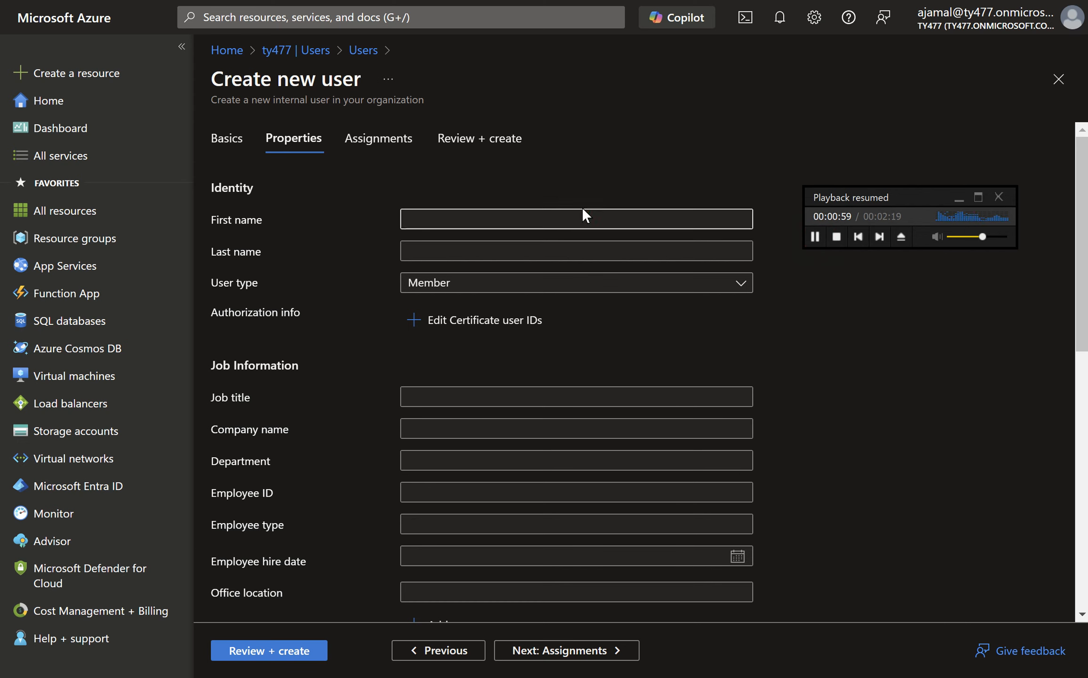
left_click(579, 217)
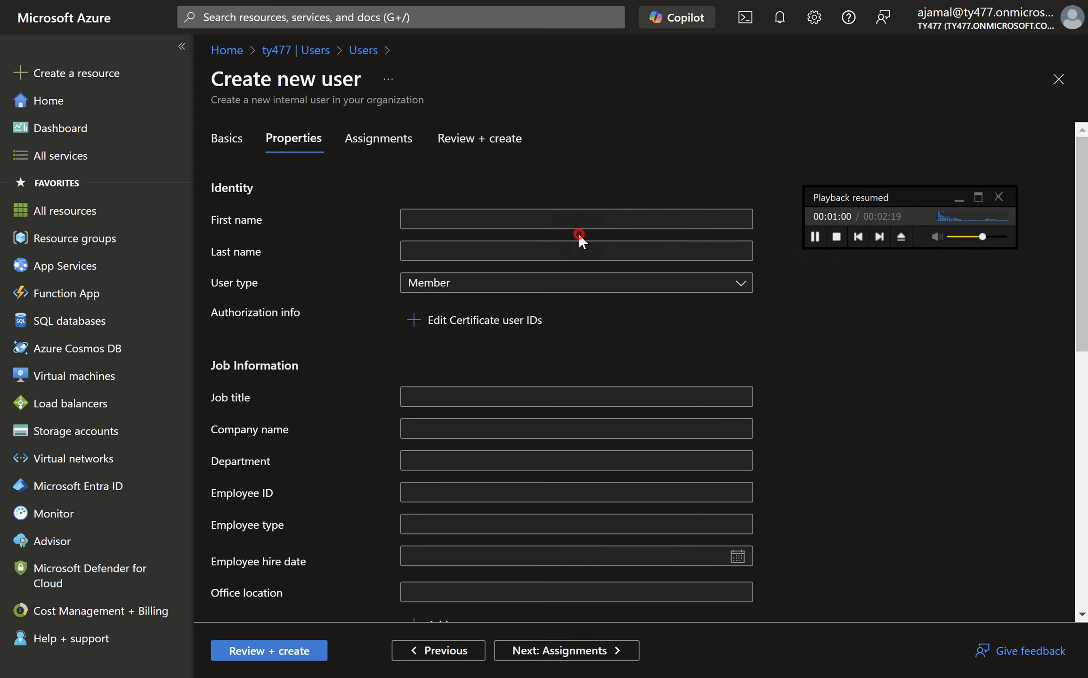
key("super+v")
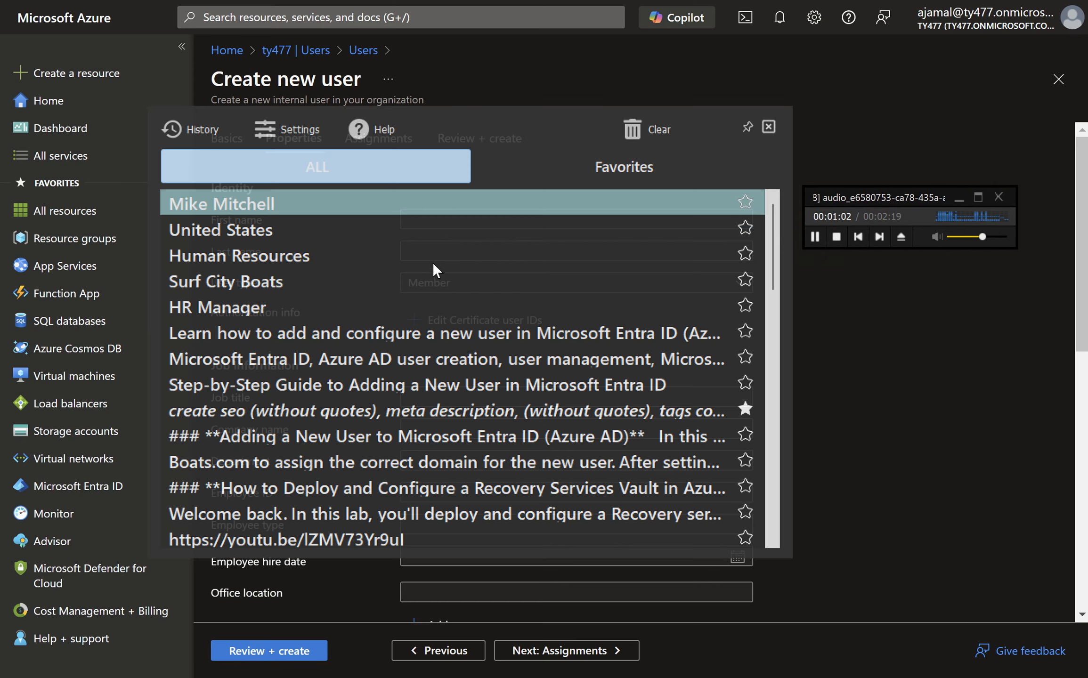
left_click(322, 211)
Move the surname out of the first name field into the last name field
double_click(442, 220)
left_click(443, 219)
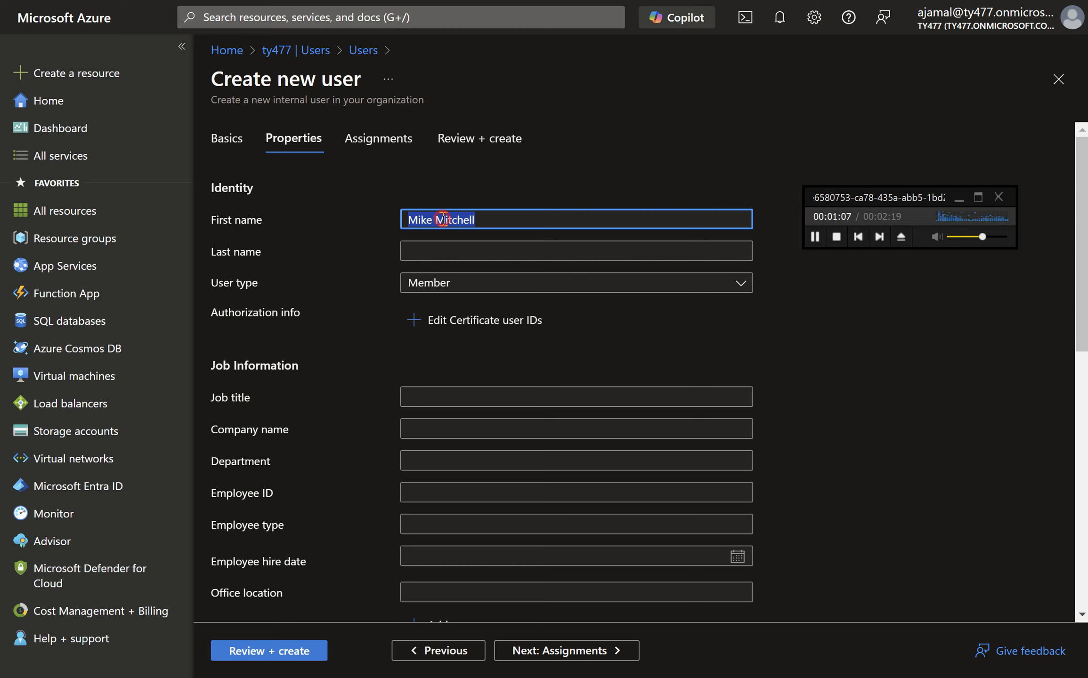
left_click(443, 220)
double_click(443, 220)
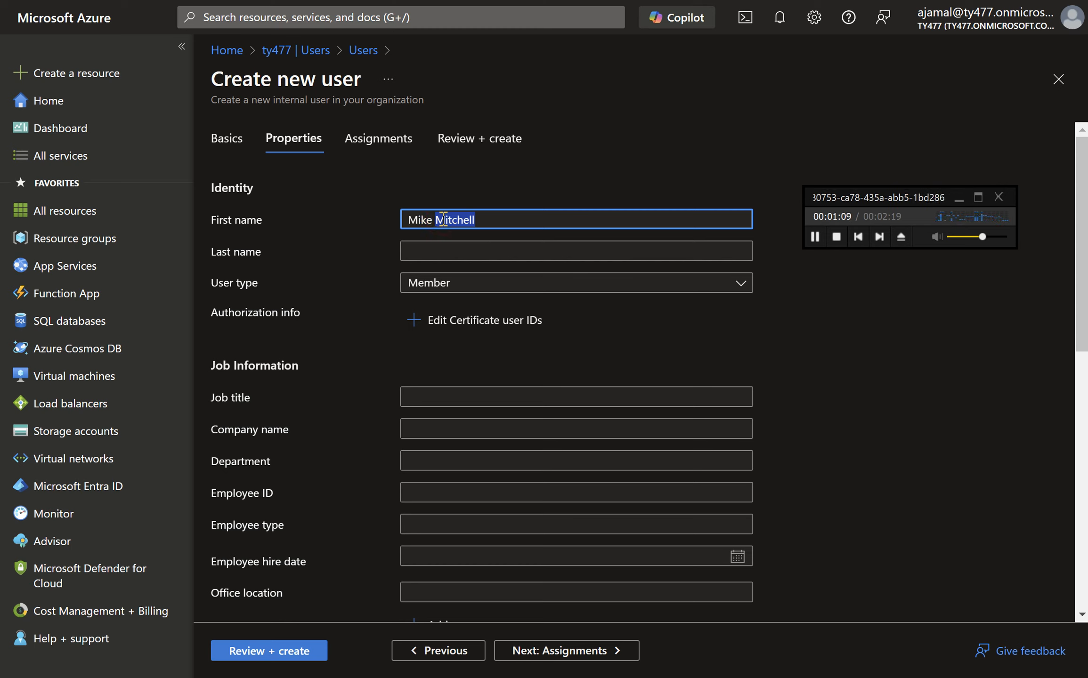
key("ctrl+x")
left_click(417, 247)
key("ctrl+v")
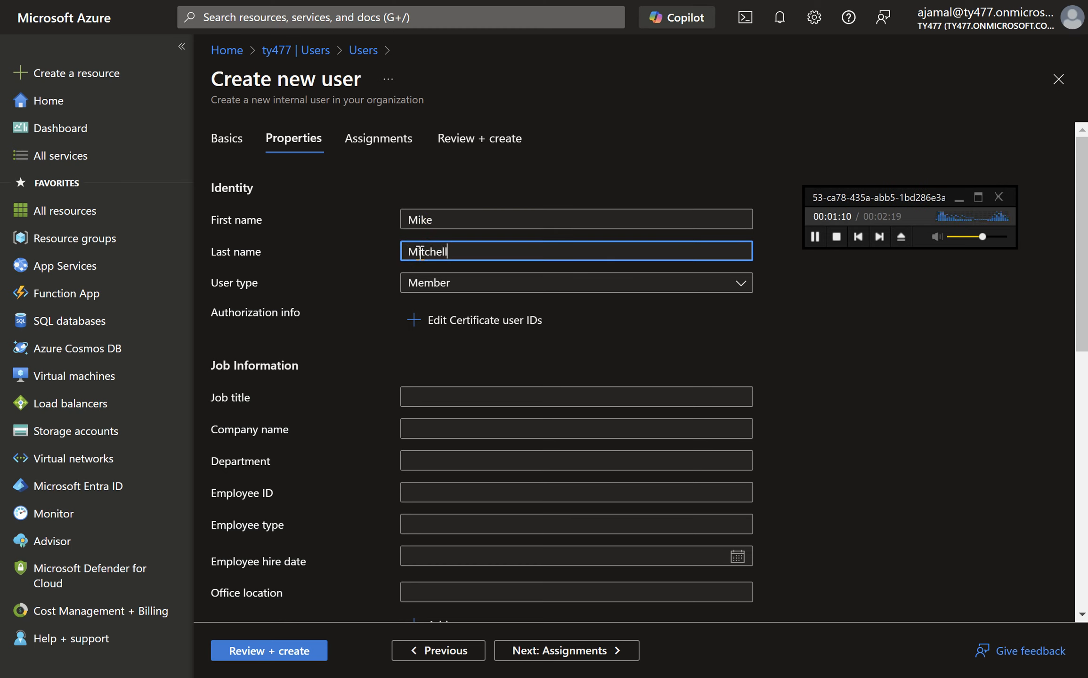
Set the new user's user type to Member
left_click(455, 283)
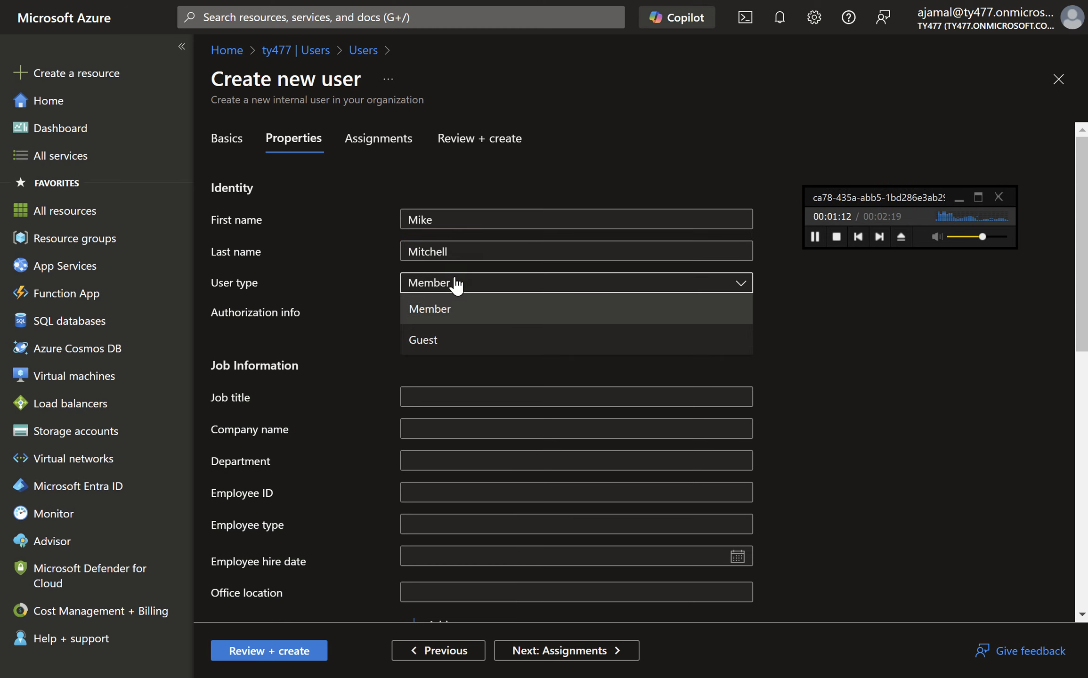
left_click(452, 309)
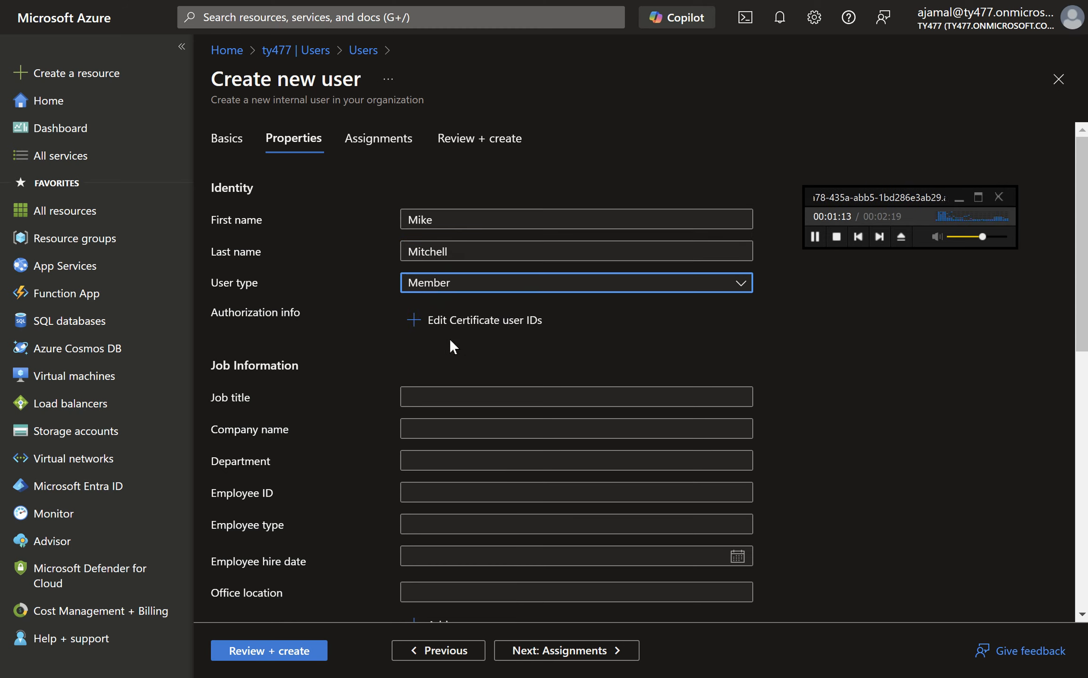
left_click(815, 237)
Fill in the job information with job title HR Manager, company name Surf City Boats and department Human Resources
left_click(571, 392)
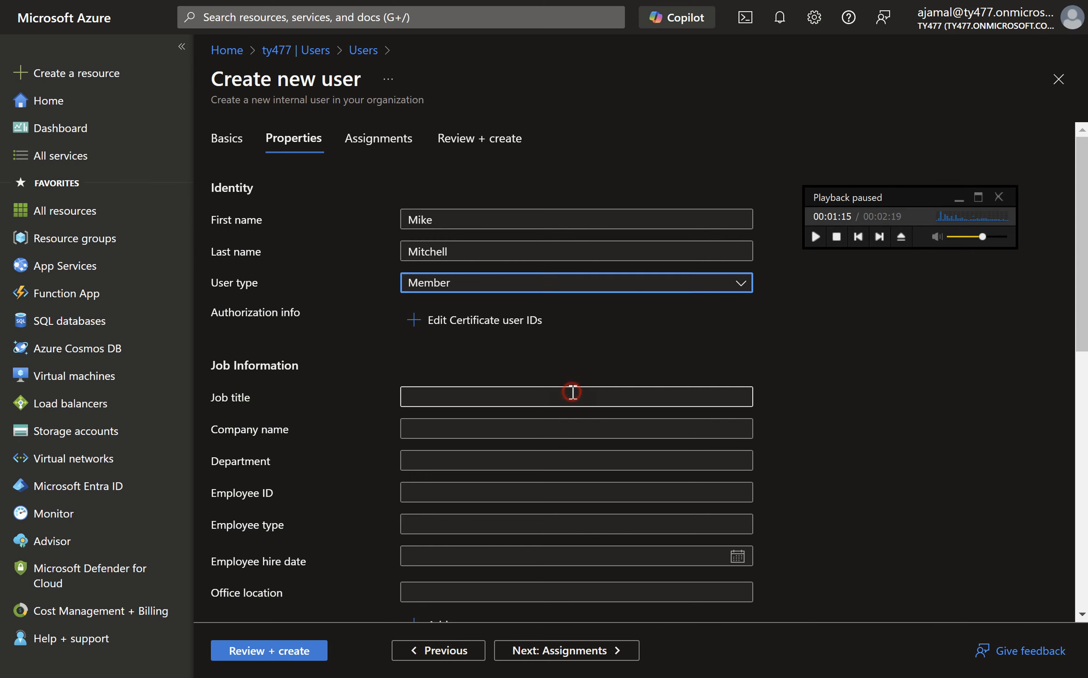
key("super+v")
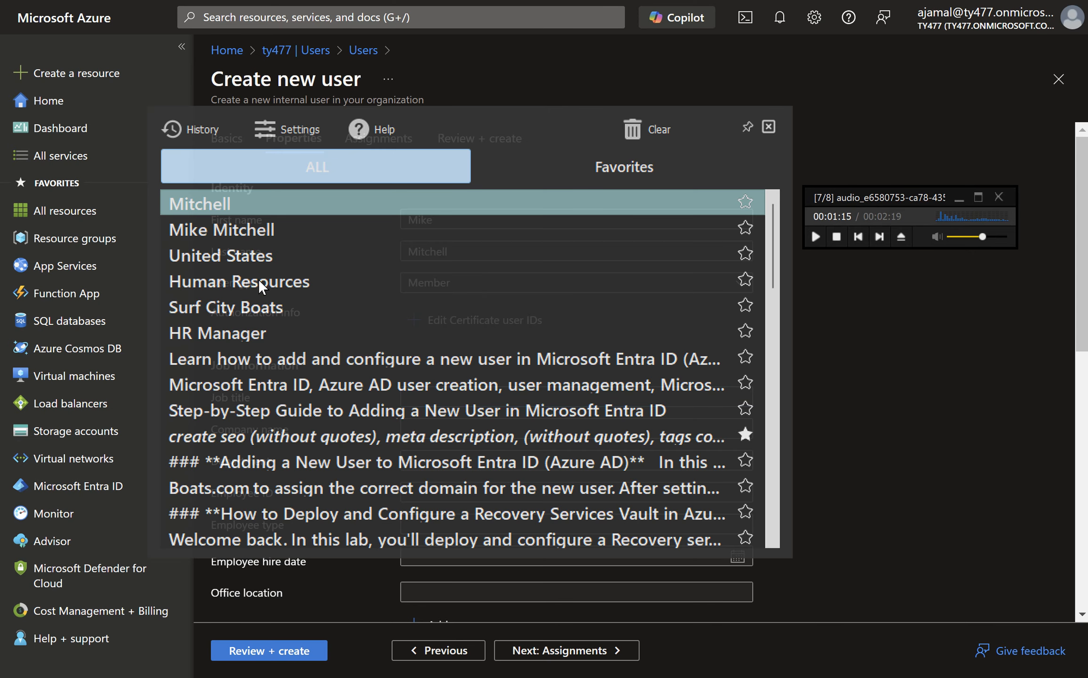
left_click(241, 332)
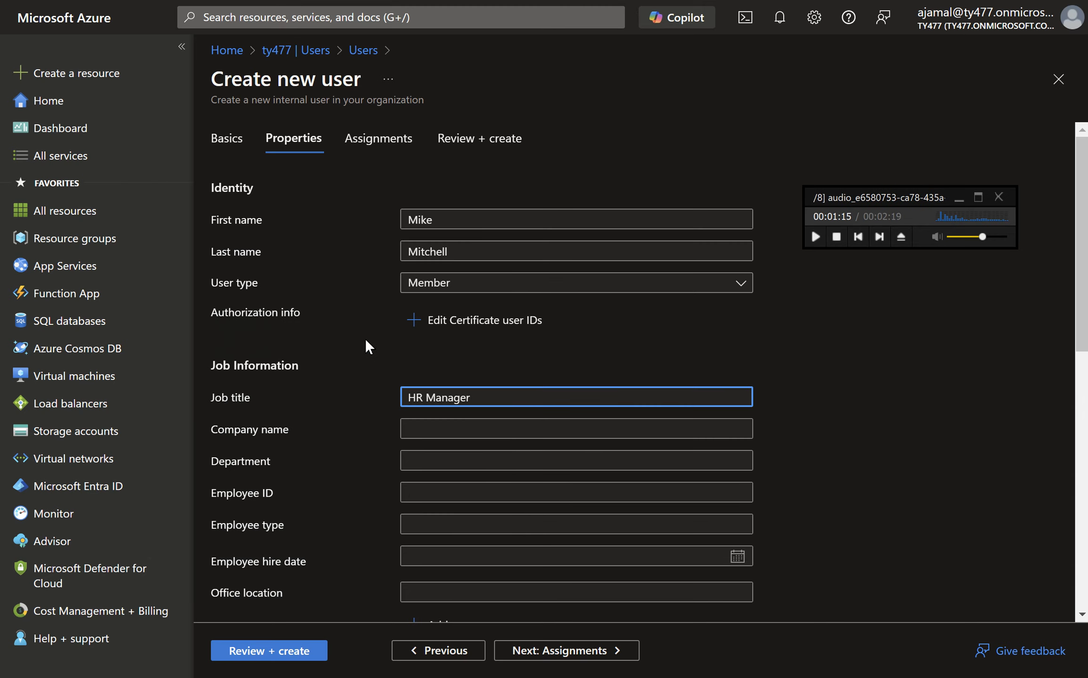
left_click(426, 426)
key("super+v")
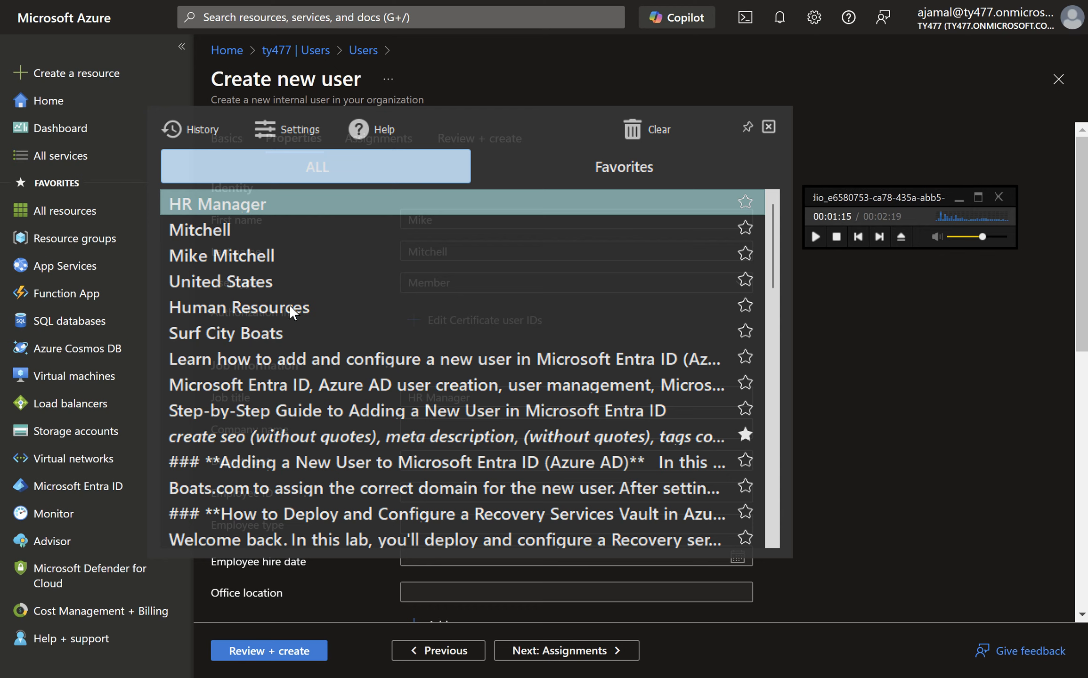
left_click(247, 335)
left_click(415, 453)
key("super+v")
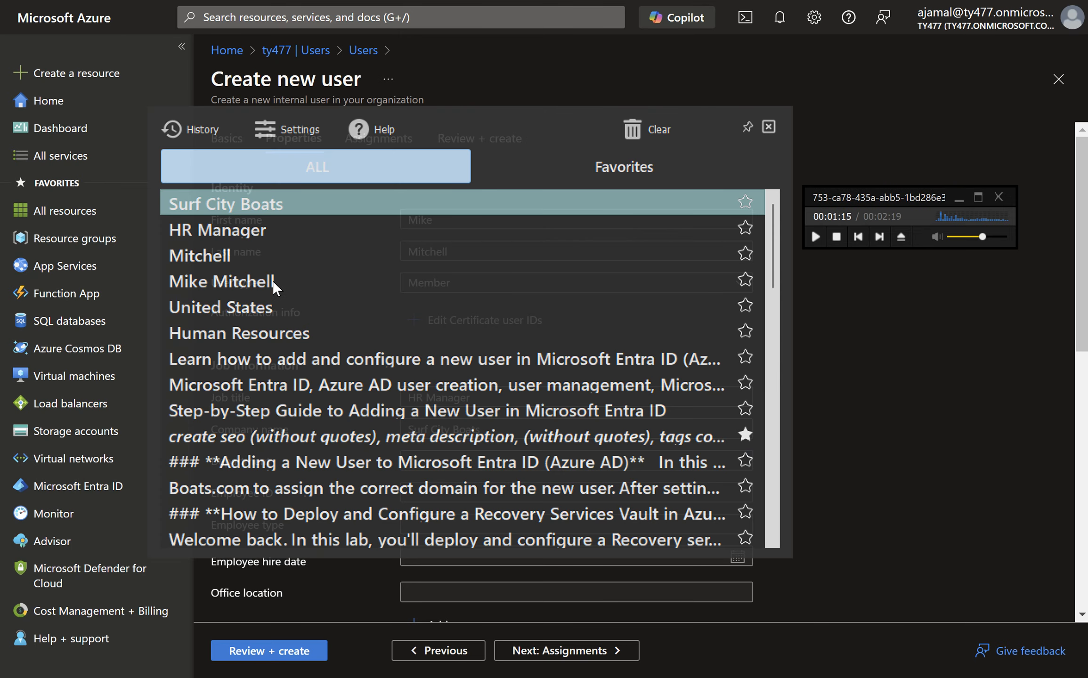
left_click(263, 333)
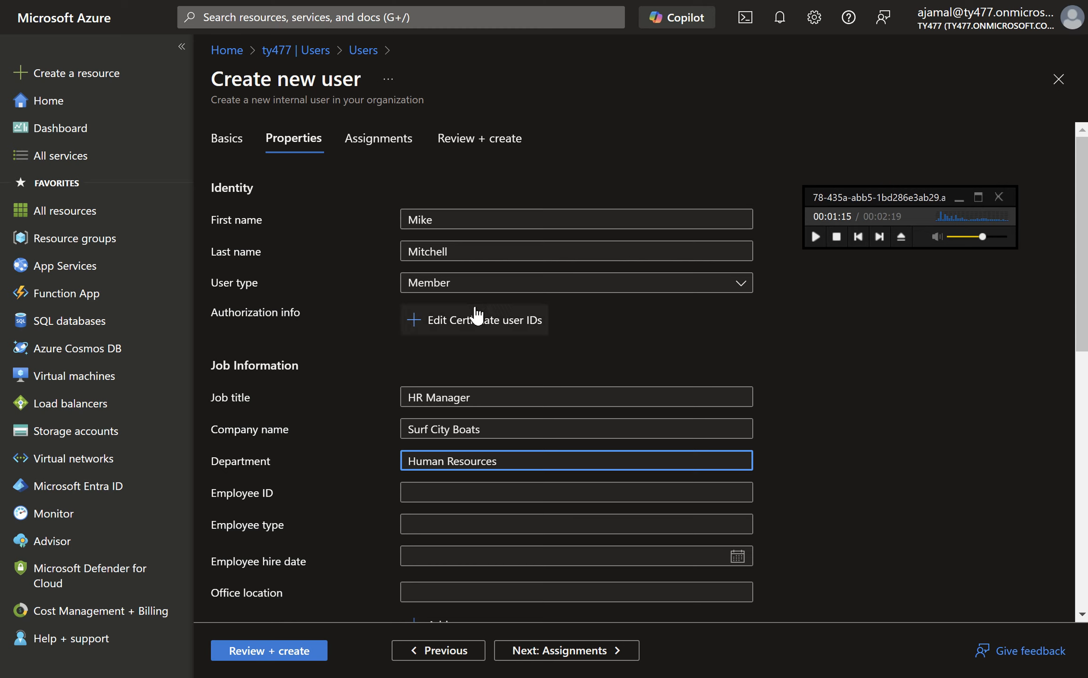
left_click(814, 238)
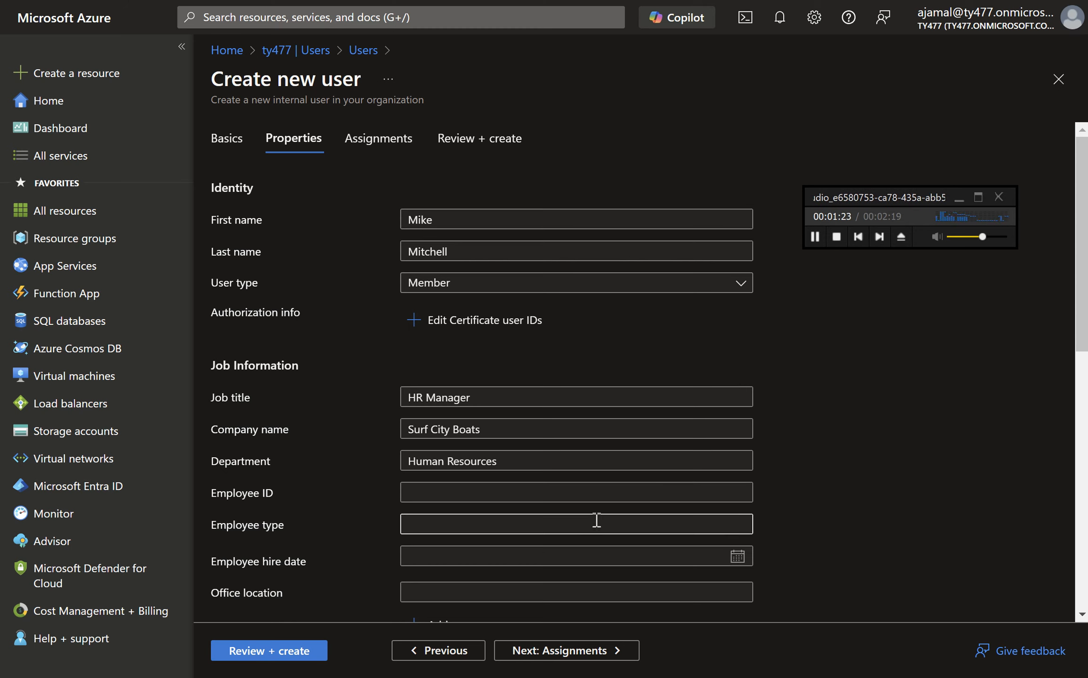
Set the new user's usage location to United States
left_click_drag(1082, 333, 1082, 431)
scroll(576, 372, "down", 2)
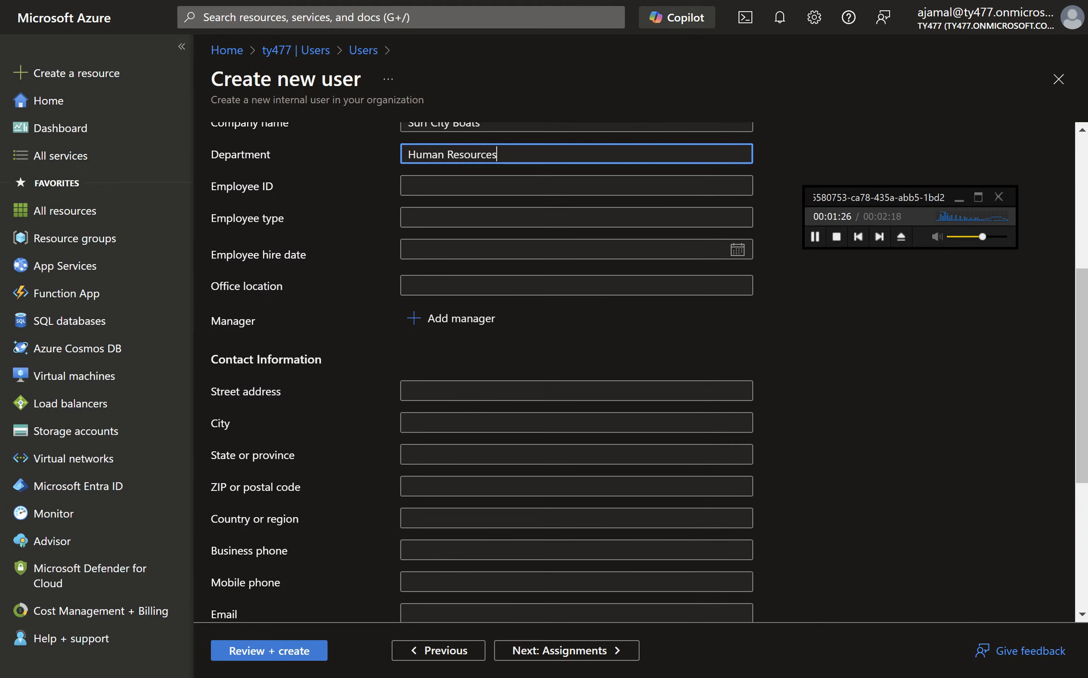
scroll(576, 372, "down", 1)
scroll(577, 372, "down", 5)
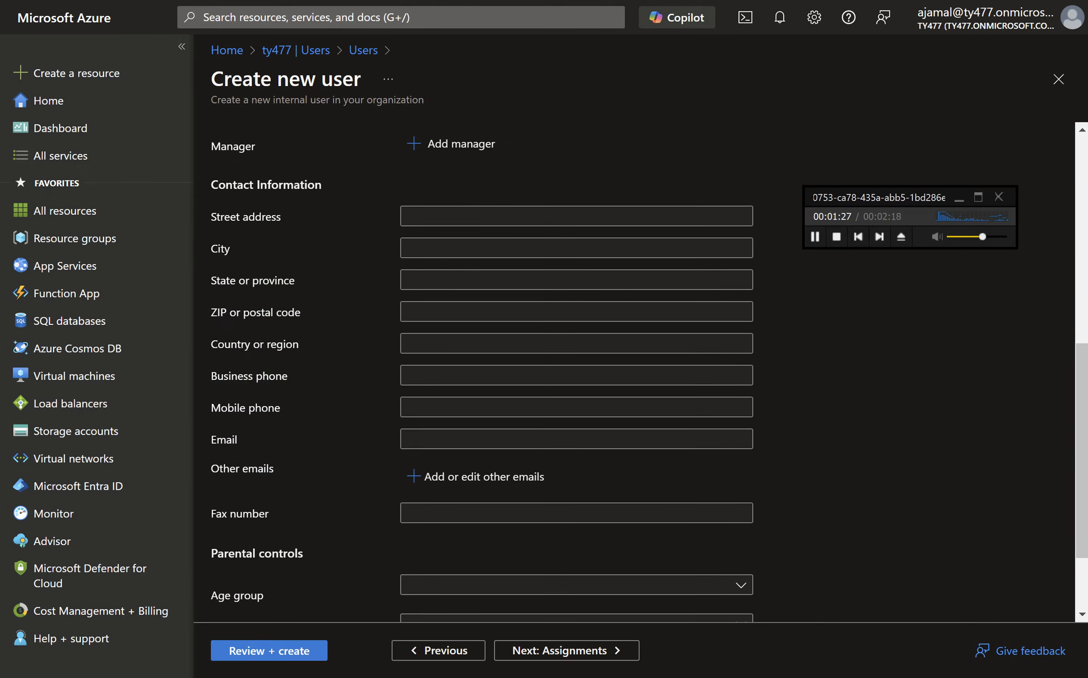
left_click(814, 236)
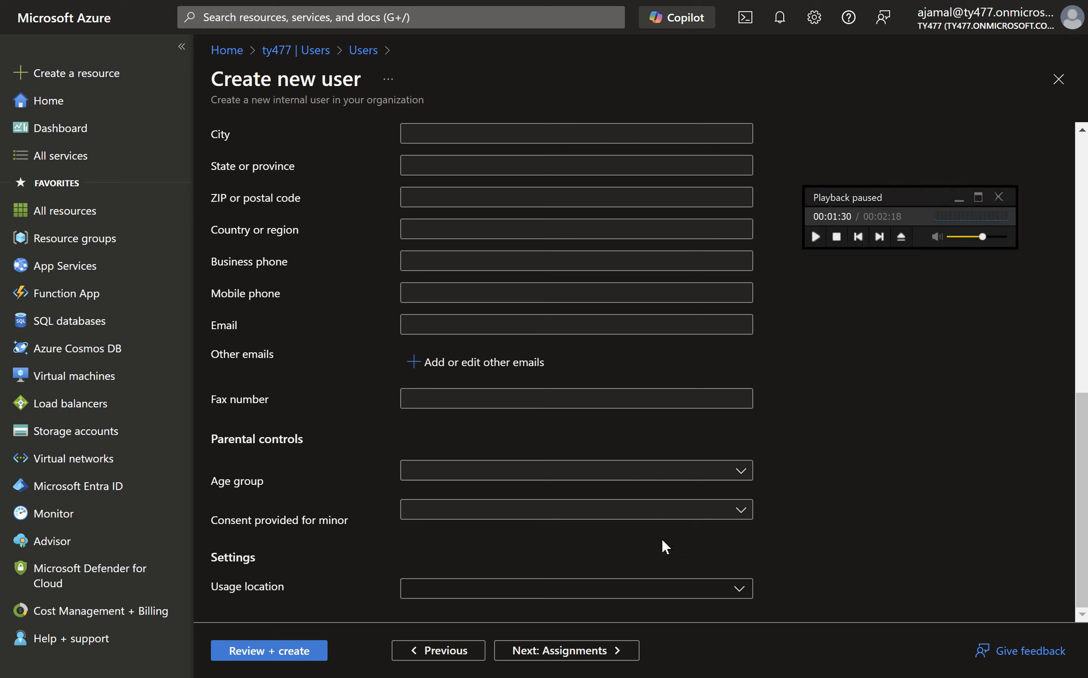
left_click(655, 590)
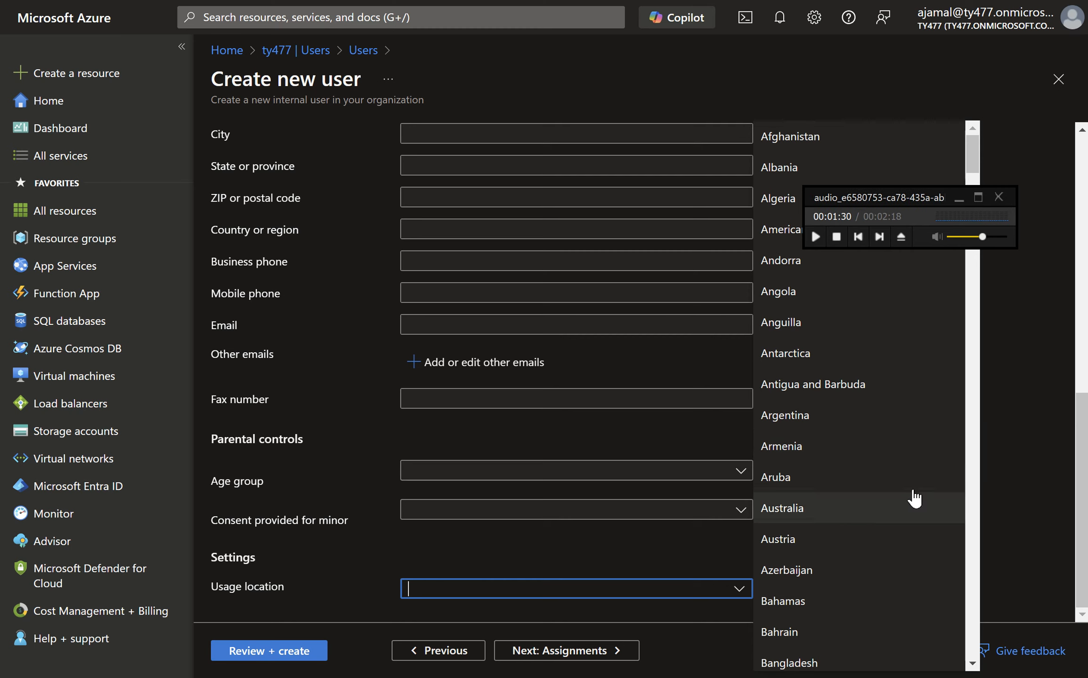
scroll(974, 544, "down", 20)
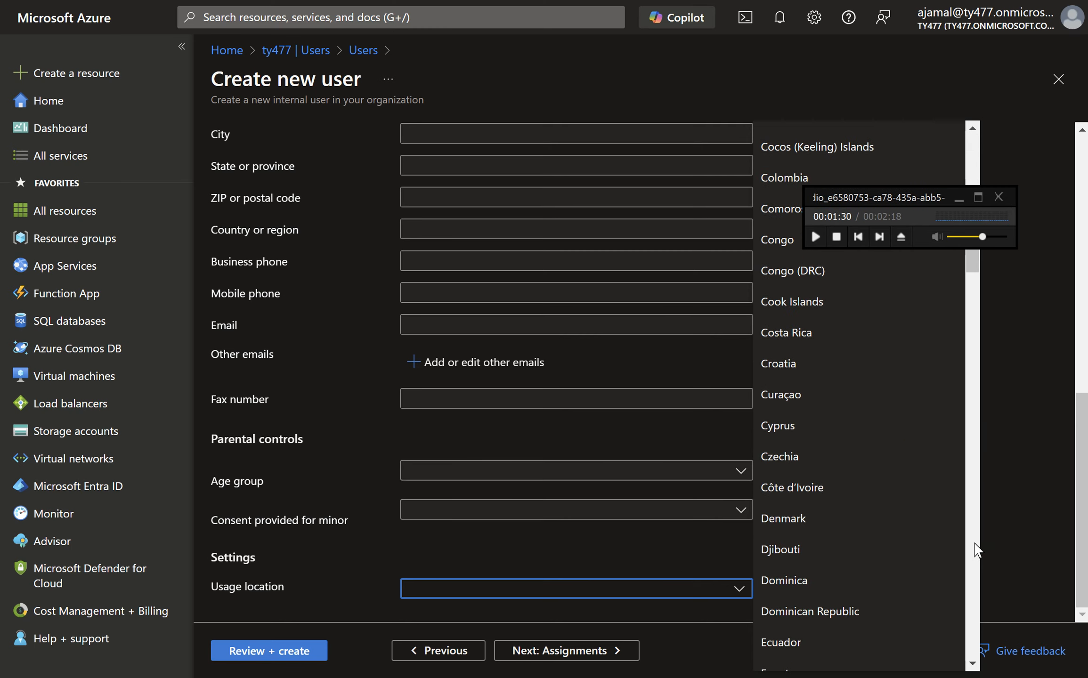
left_click(820, 548)
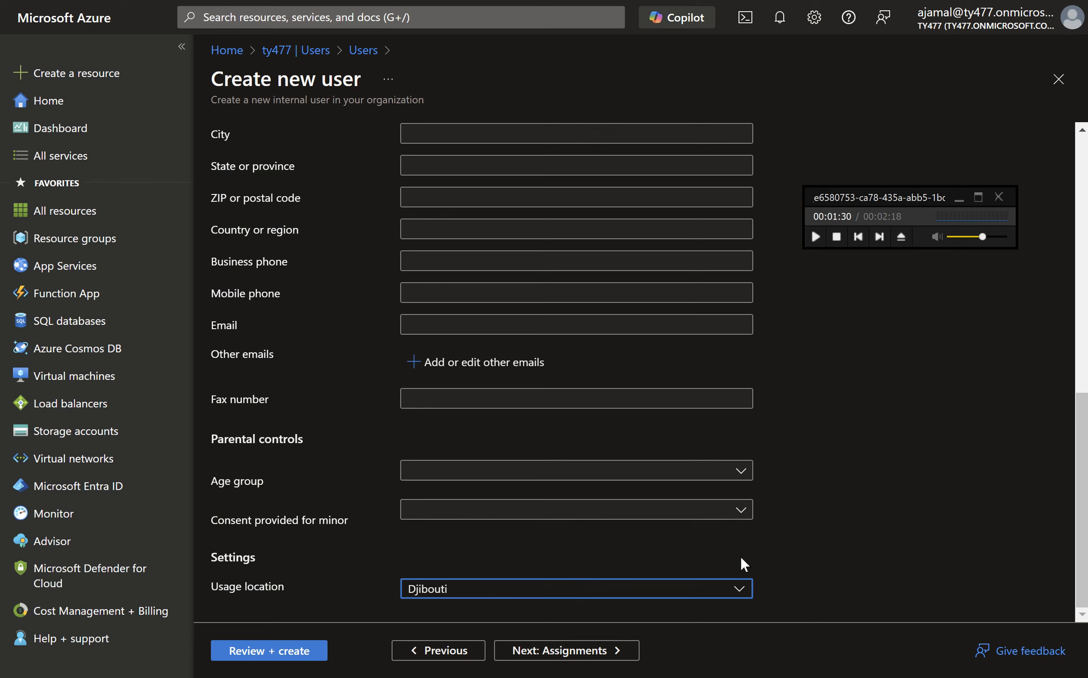
left_click(705, 582)
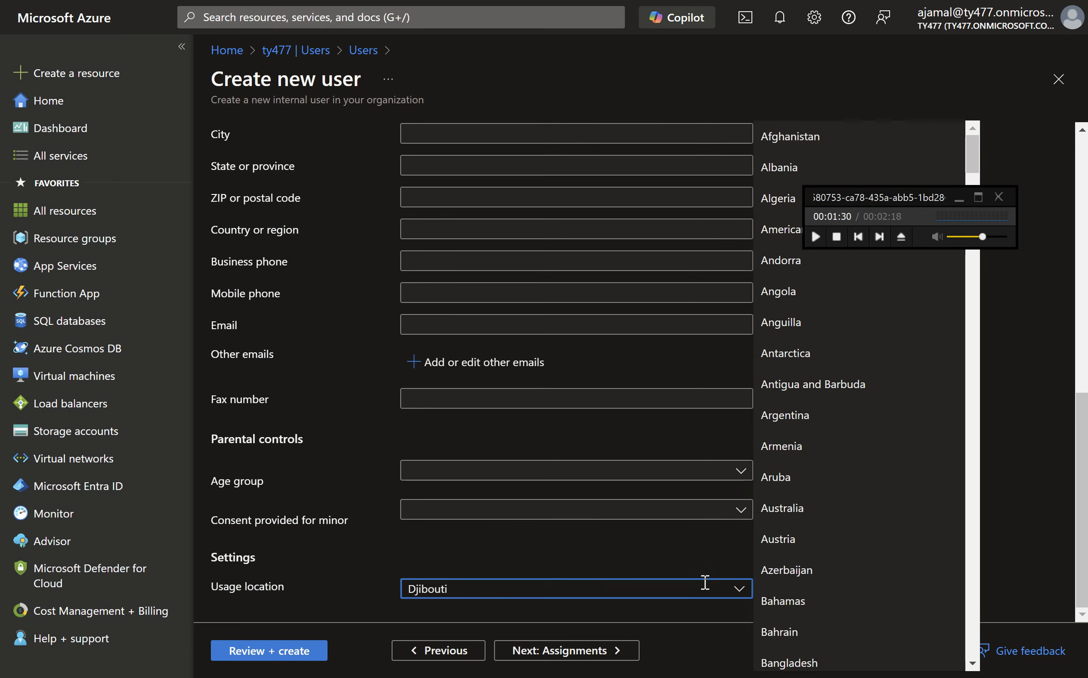
type("U.S. Outlying Islands")
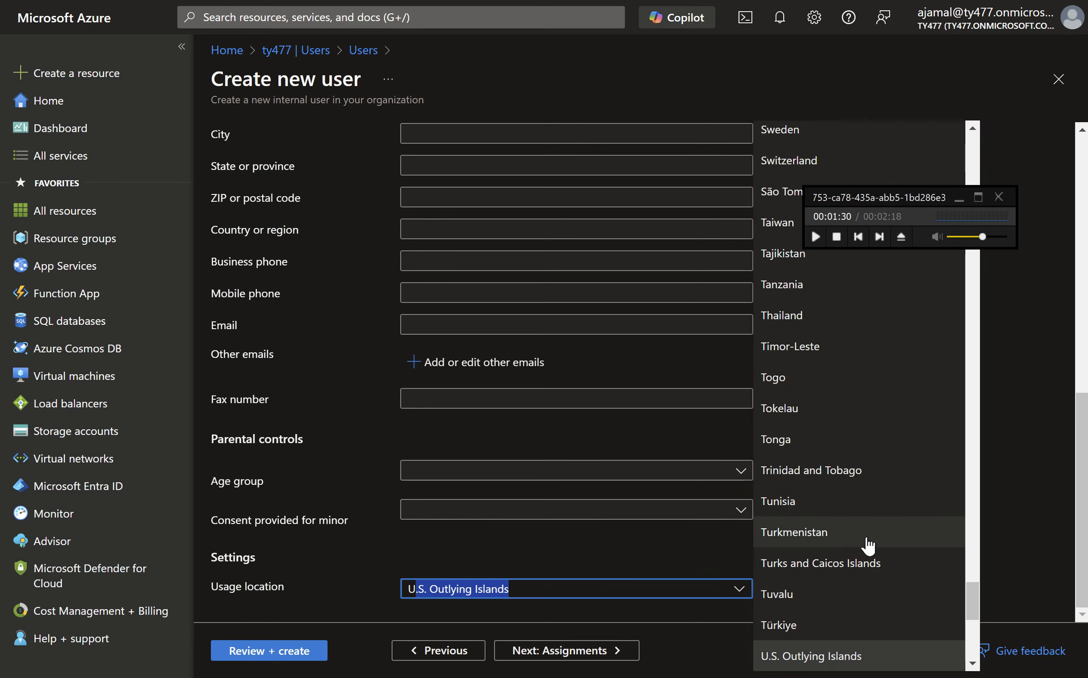
left_click(972, 644)
left_click(854, 359)
left_click(813, 237)
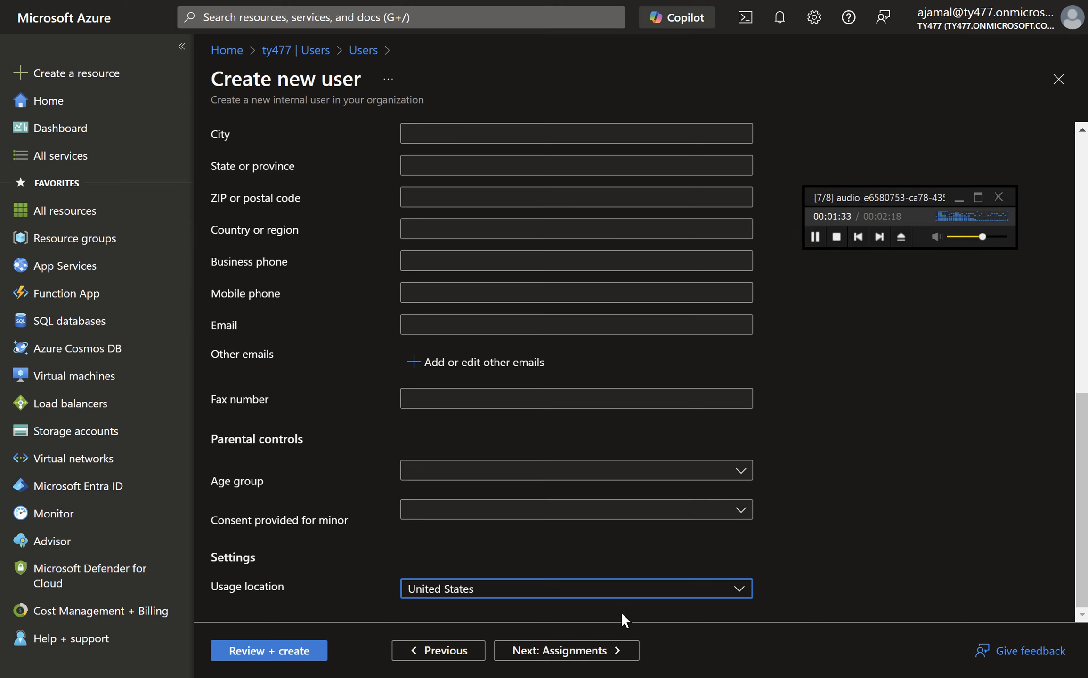
Continue past the assignments without adding any, review the new user's details and create the account
left_click(583, 661)
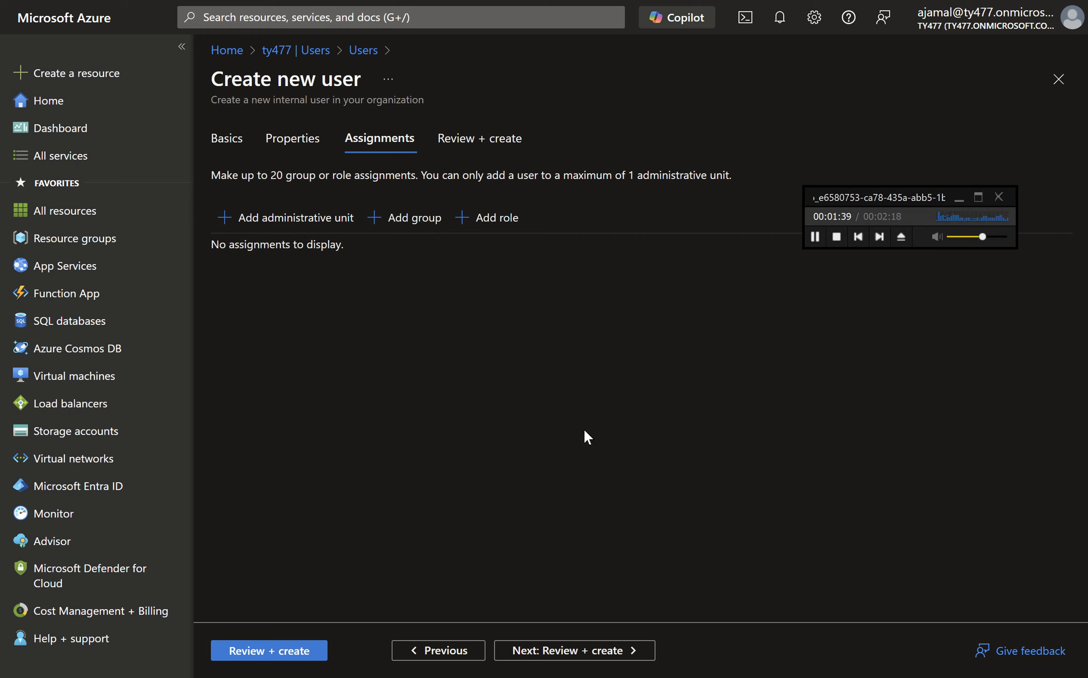
left_click(573, 654)
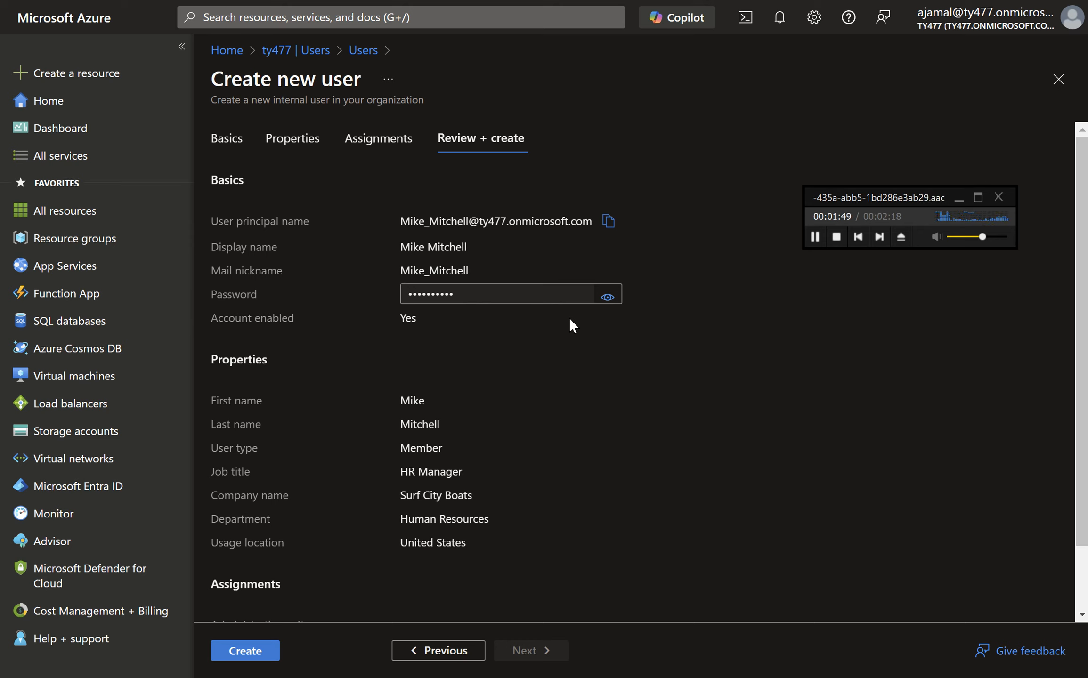
left_click(256, 652)
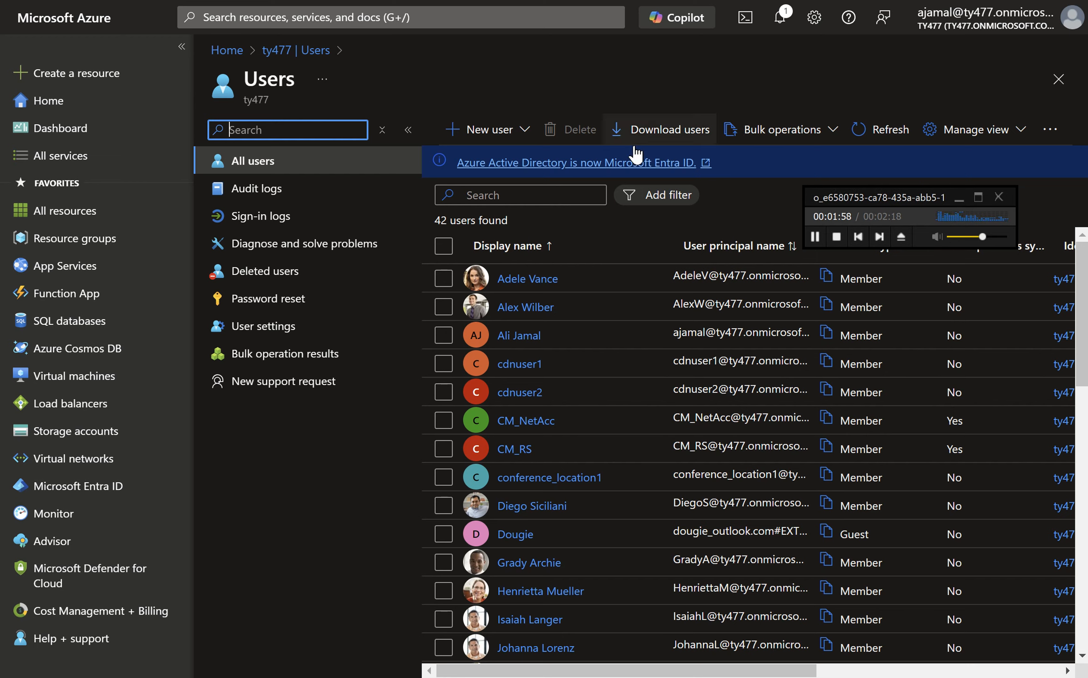
Search the users list for the newly created account by the start of its first name
left_click(575, 193)
type("mik")
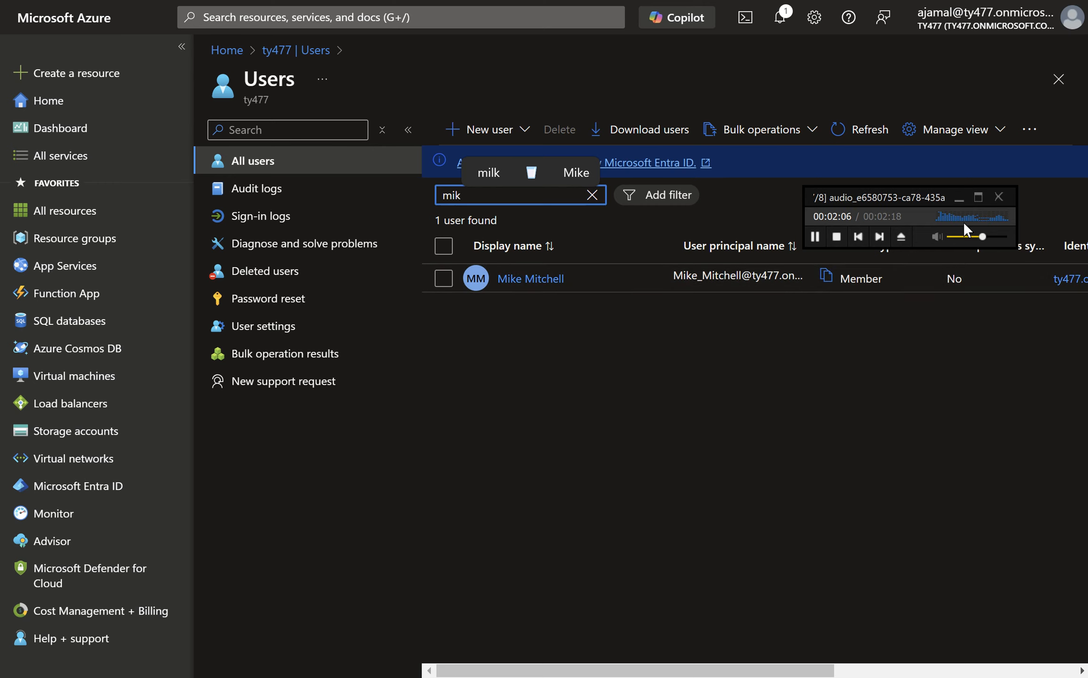
left_click_drag(918, 214, 984, 445)
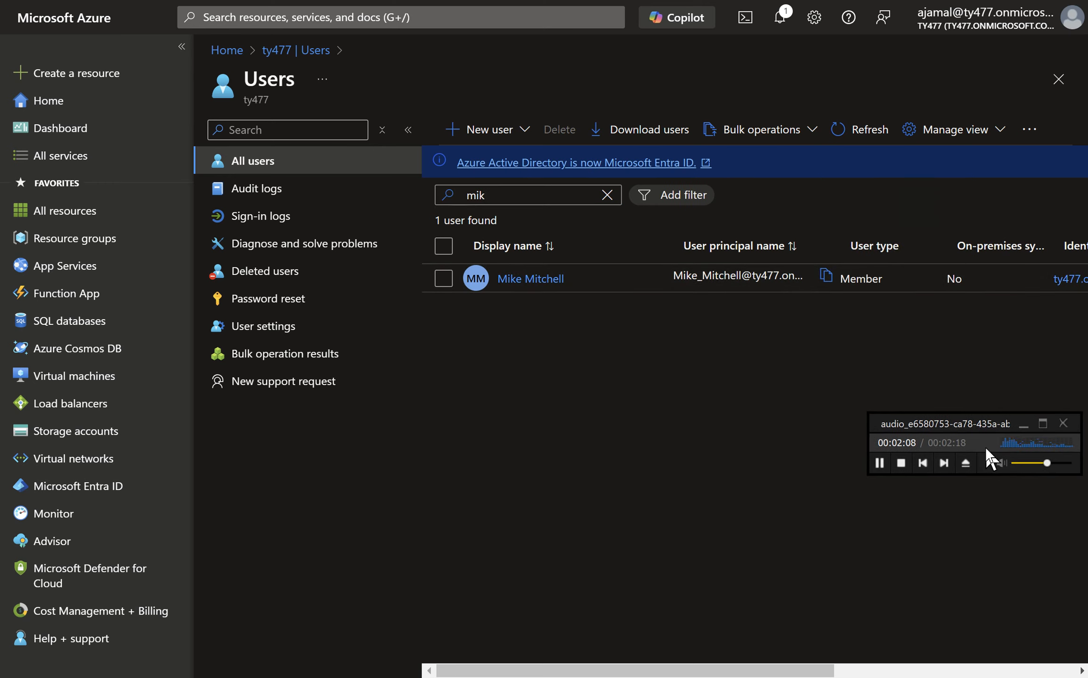